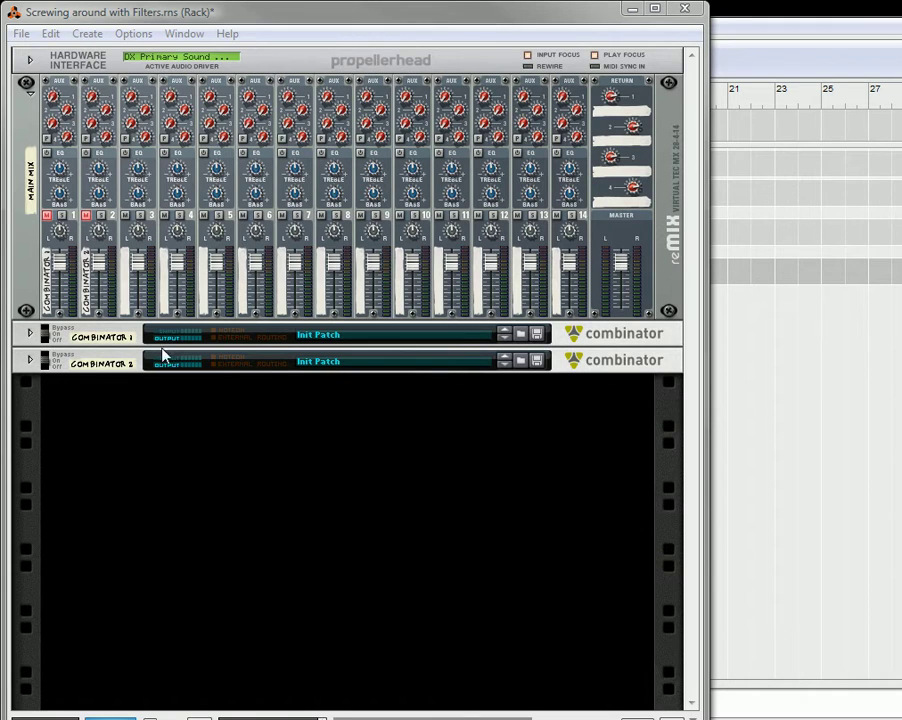
Create a new Combinator and add a Line Mixer 6:2 and a Spider Audio Merger & Splitter inside it
left_click(88, 36)
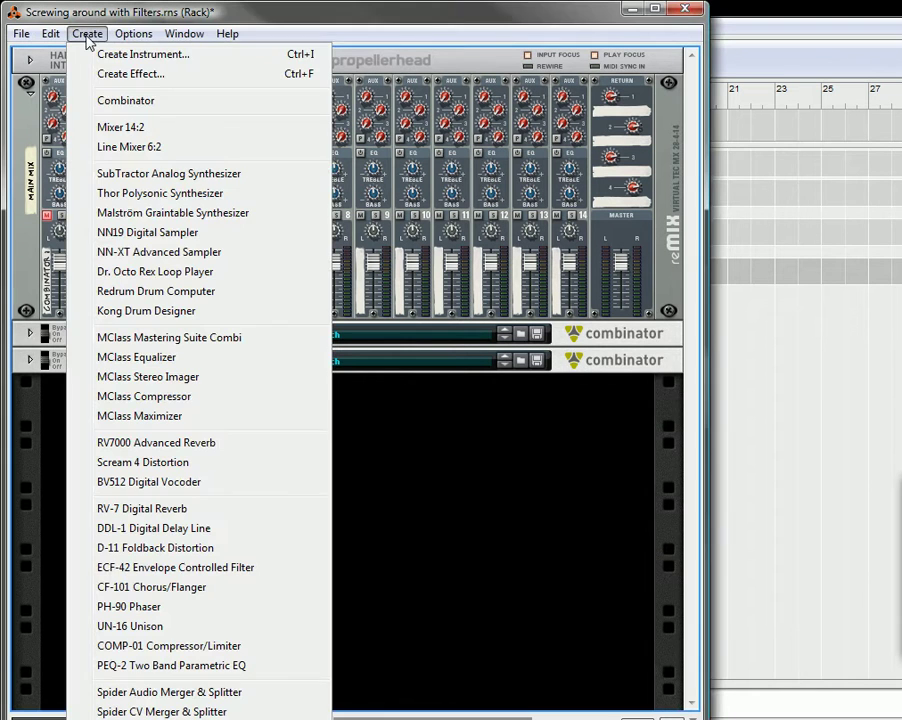
left_click(130, 102)
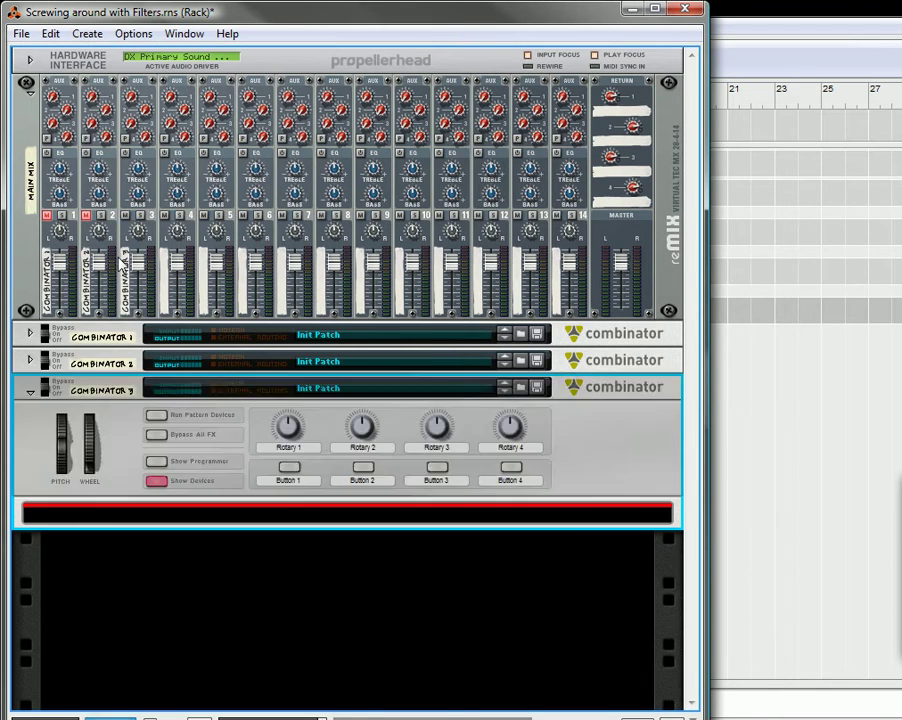
left_click(87, 34)
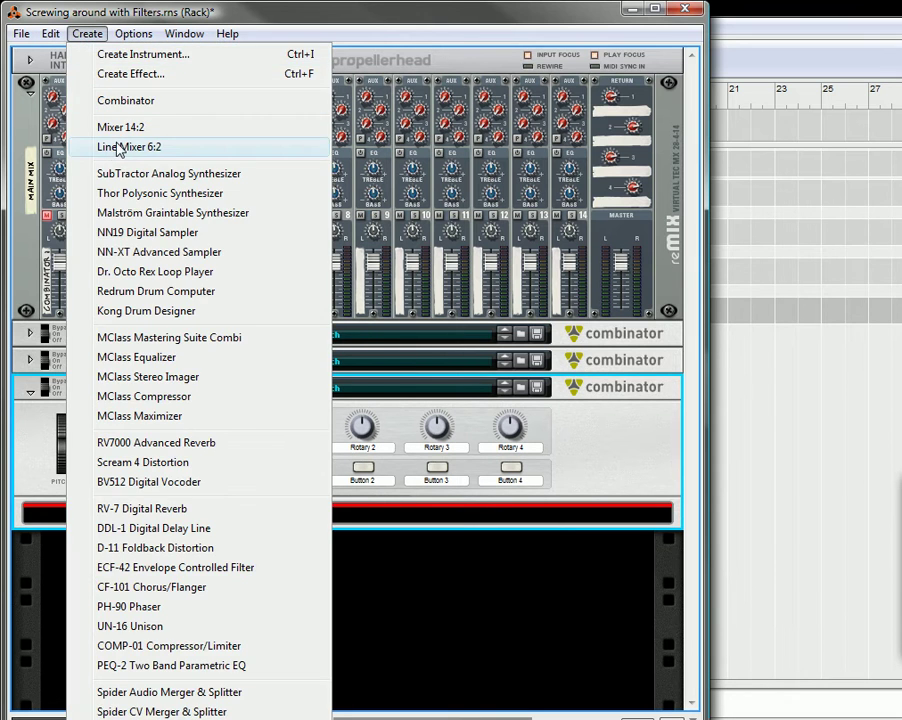
left_click(94, 147)
left_click(88, 34)
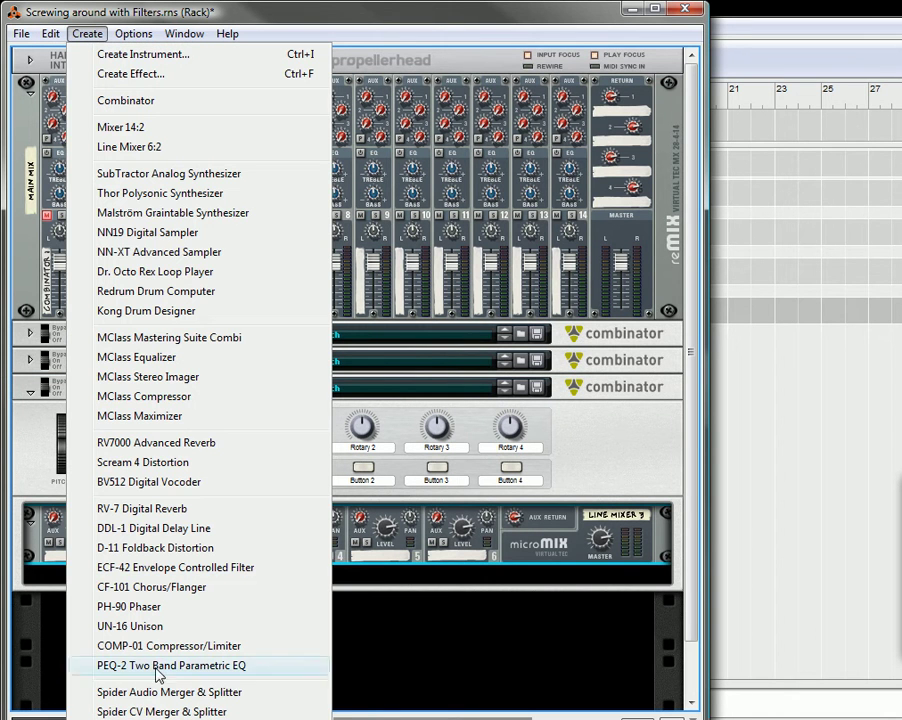
left_click(166, 692)
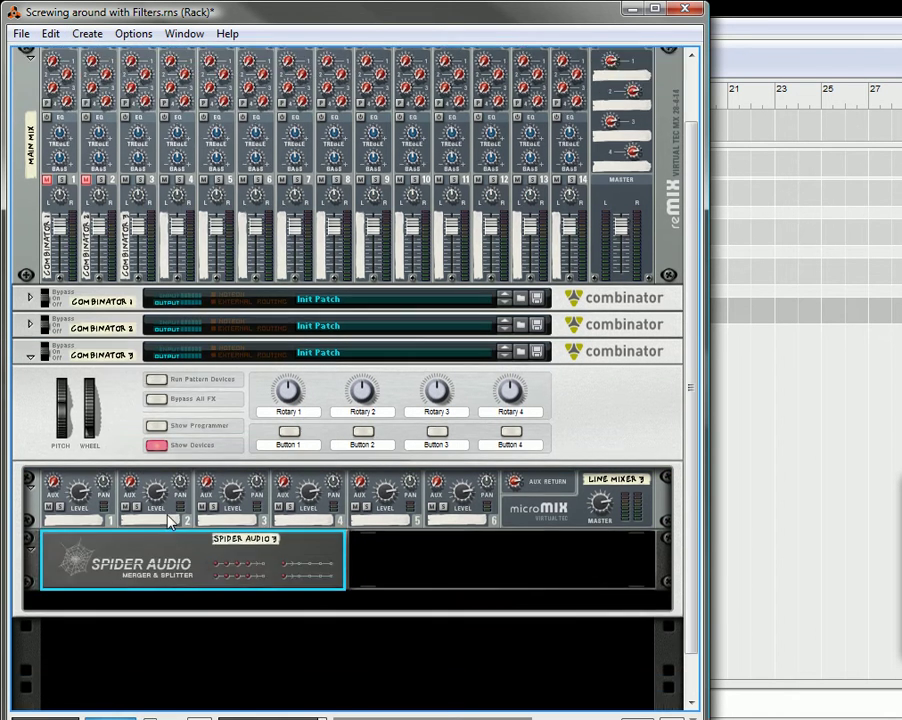
Add a Malström synthesizer, setting both oscillators to Sawtooth*4 and both modulators to the descending ramp curve
left_click(87, 34)
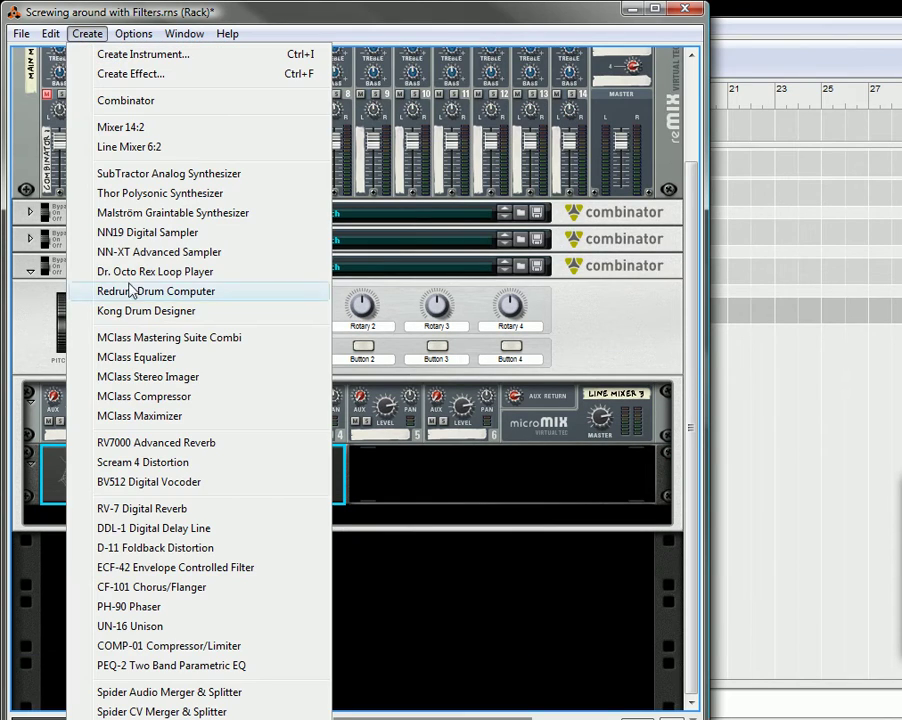
left_click(150, 213)
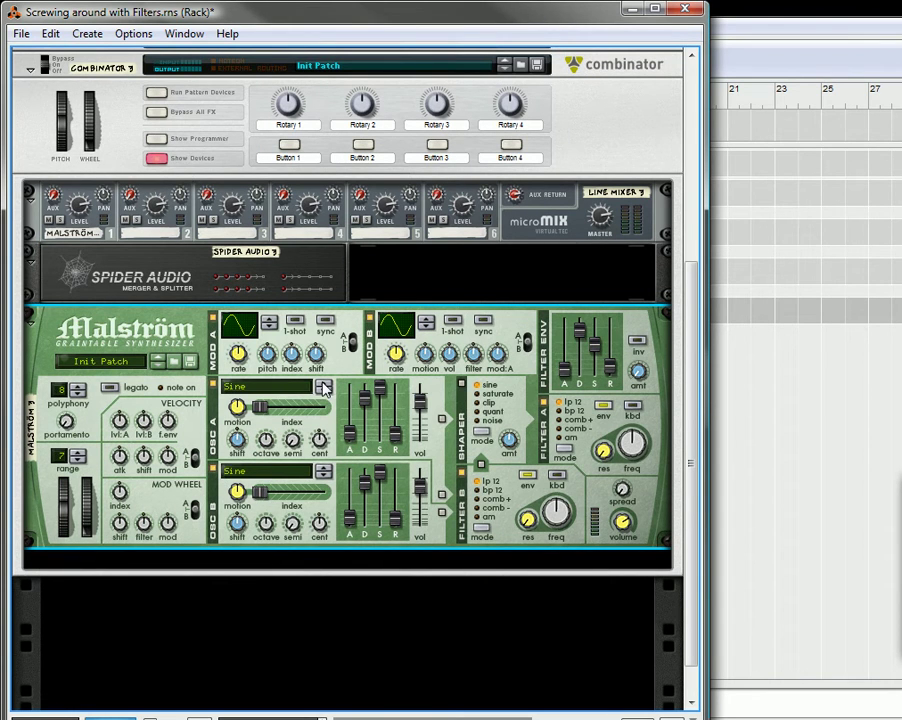
left_click(325, 472)
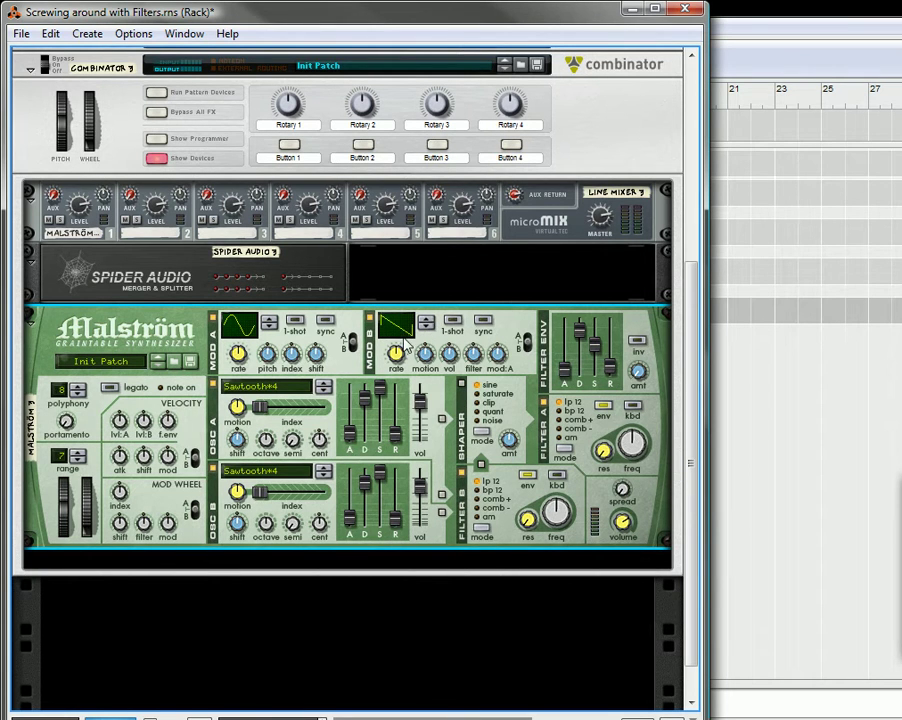
left_click(269, 322)
Add a Thor Polysonic Synthesizer below the Malström and show its programmer
left_click(87, 33)
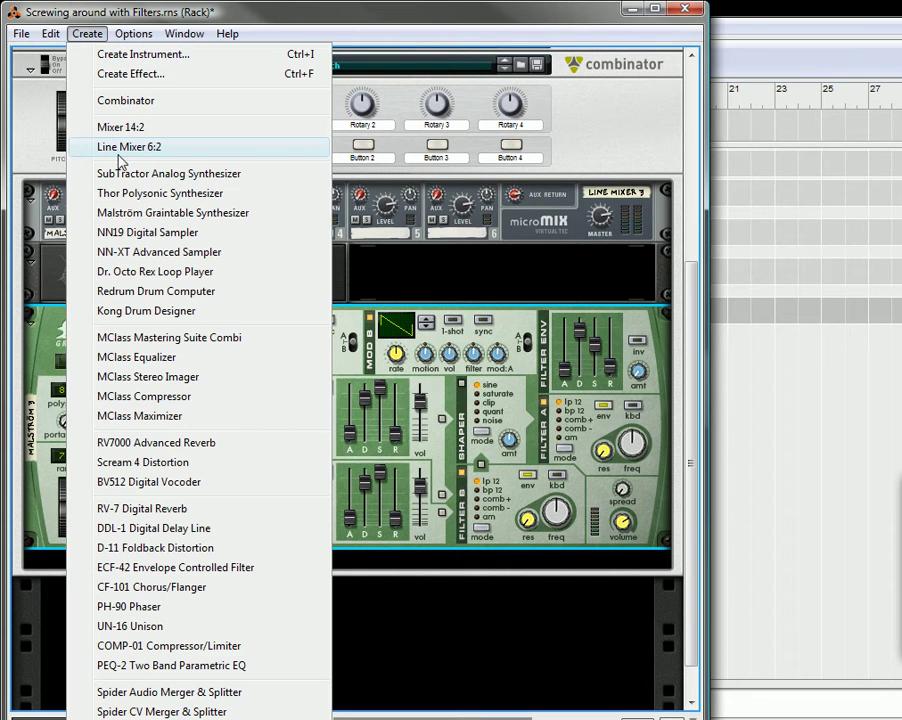
left_click(142, 196)
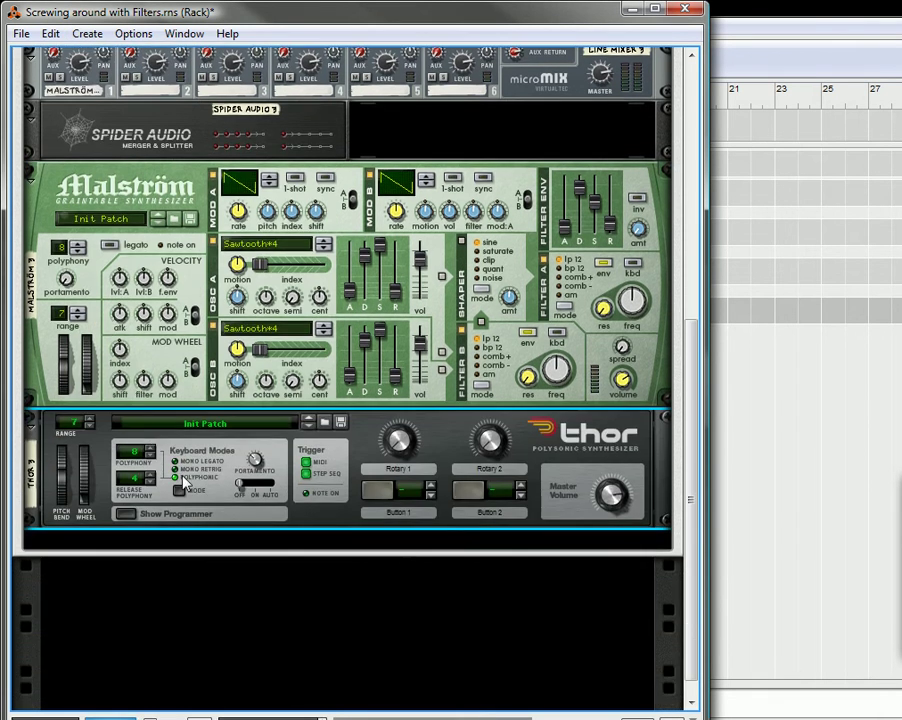
left_click(126, 514)
Bypass Thor's Osc 1 and switch off oscillator 1's routing into Filter 1
scroll(268, 204, "up", 5)
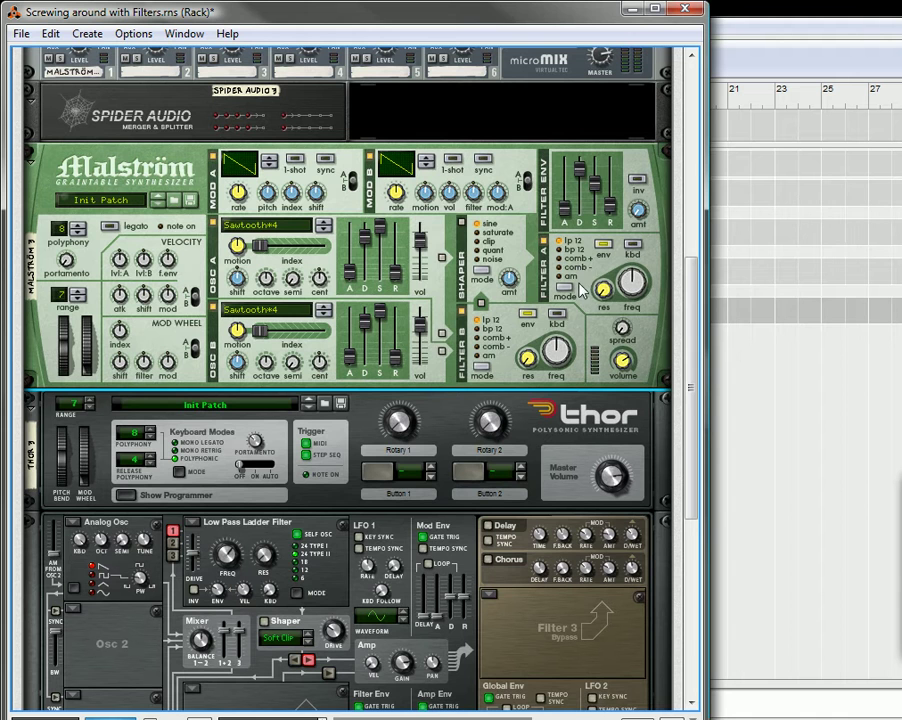
scroll(398, 450, "down", 3)
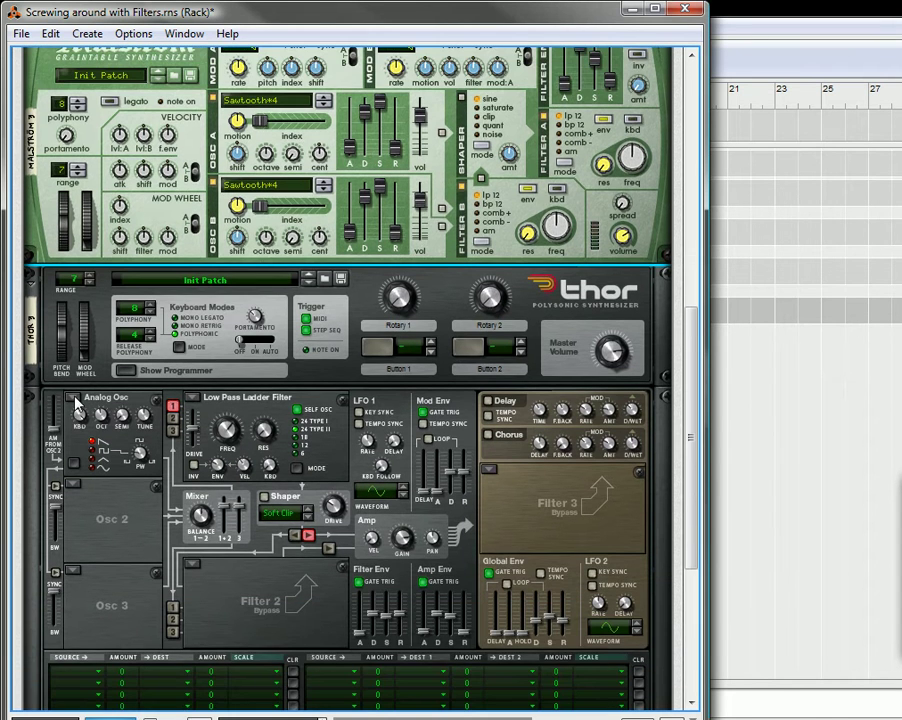
left_click(77, 404)
left_click(108, 532)
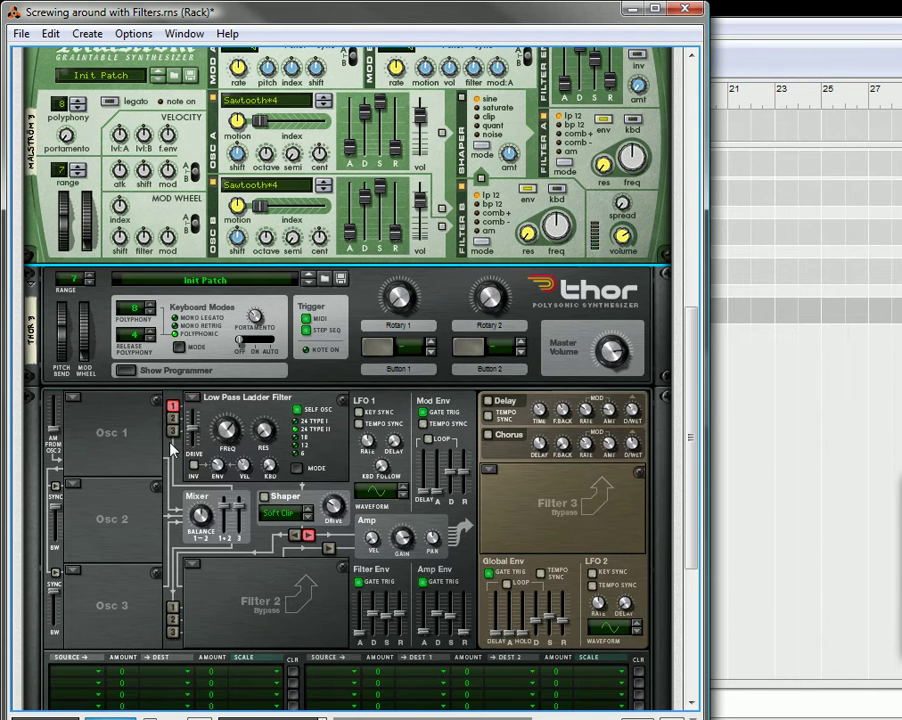
left_click(172, 405)
Set Thor's Filter 1 and Filter 2 to Formant and enable the routing from Filter 2 to the amp
left_click(205, 399)
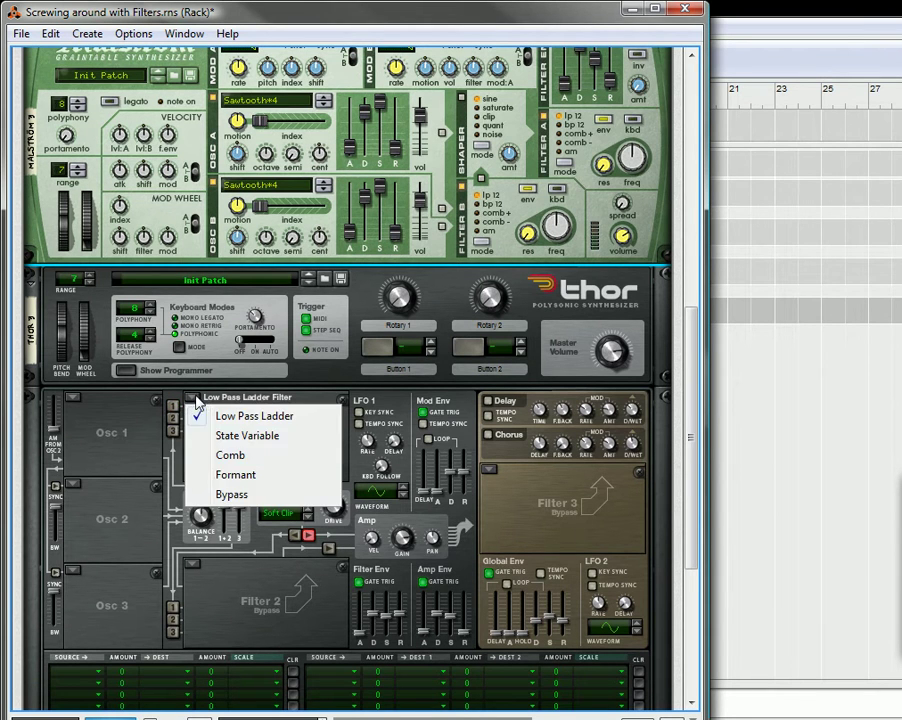
left_click(219, 482)
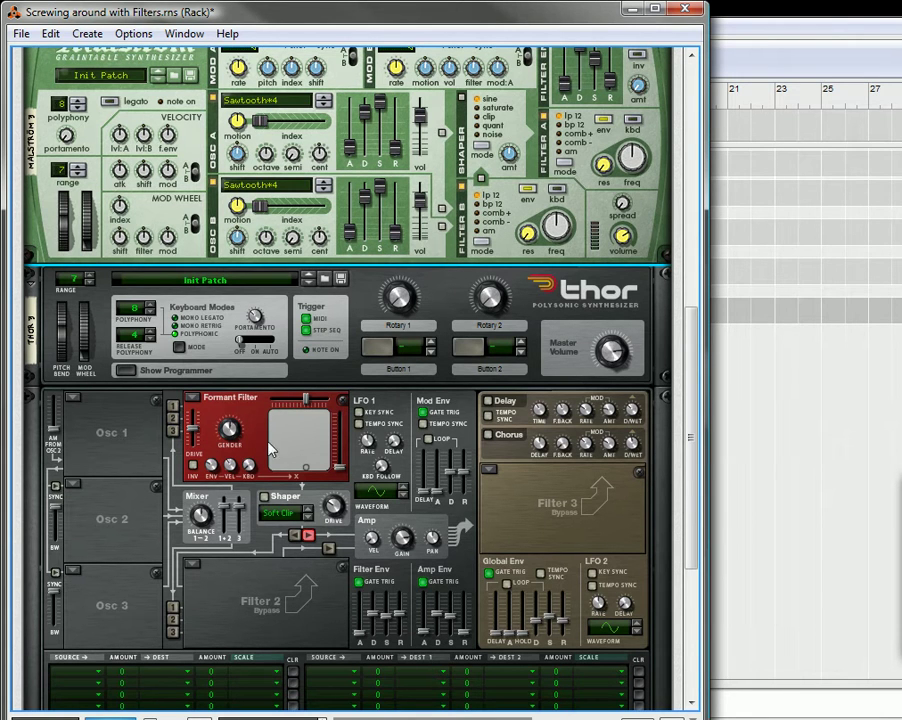
left_click(192, 566)
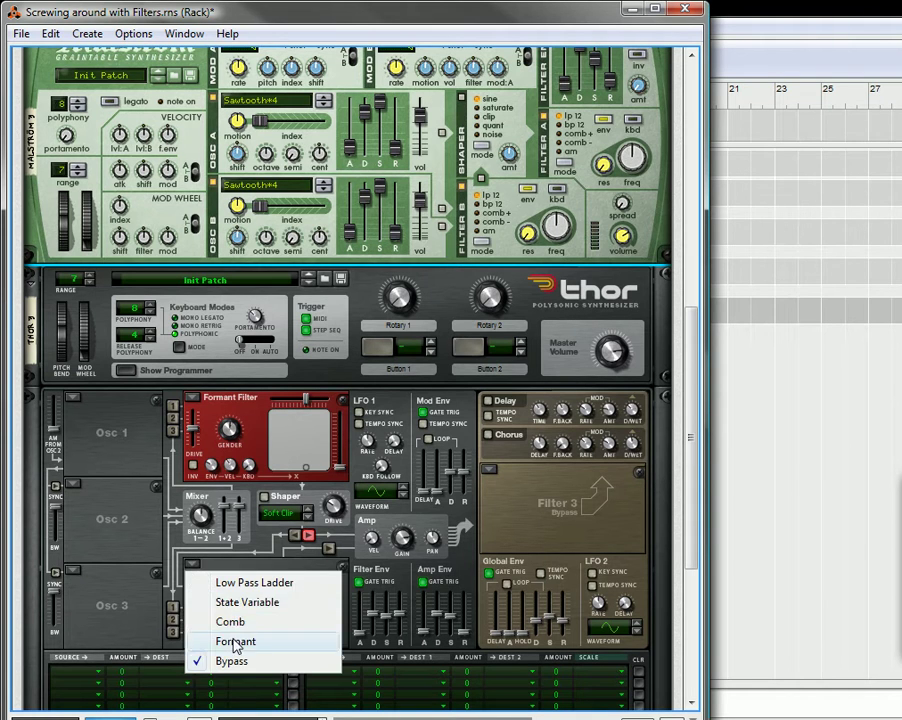
left_click(241, 641)
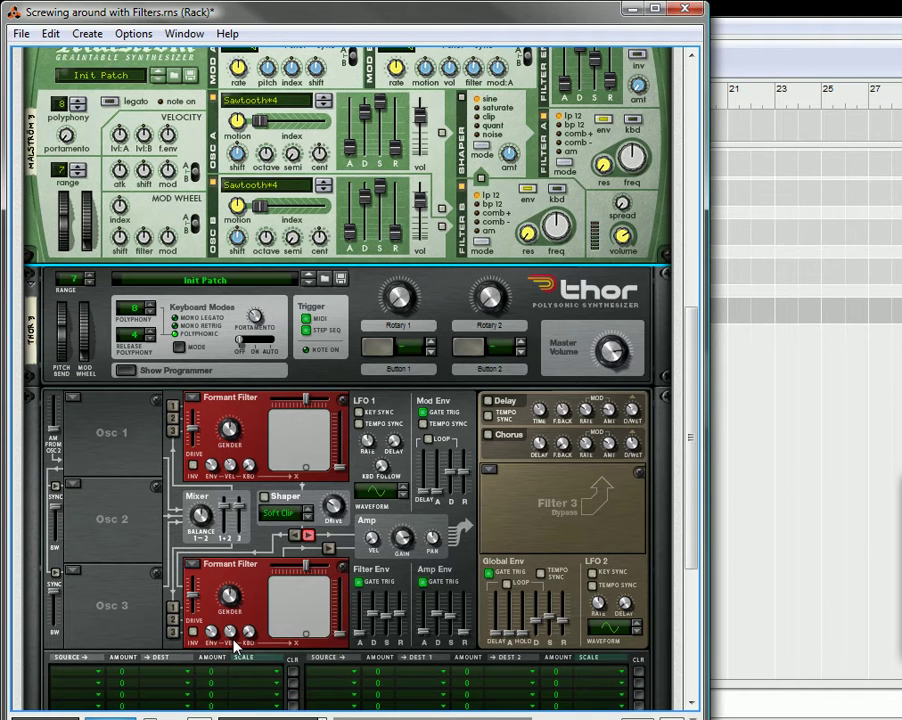
left_click(330, 549)
Set the first Formant Filter's X,Y position to 0,127 and the second's to about 124,104
left_click_drag(309, 473, 268, 416)
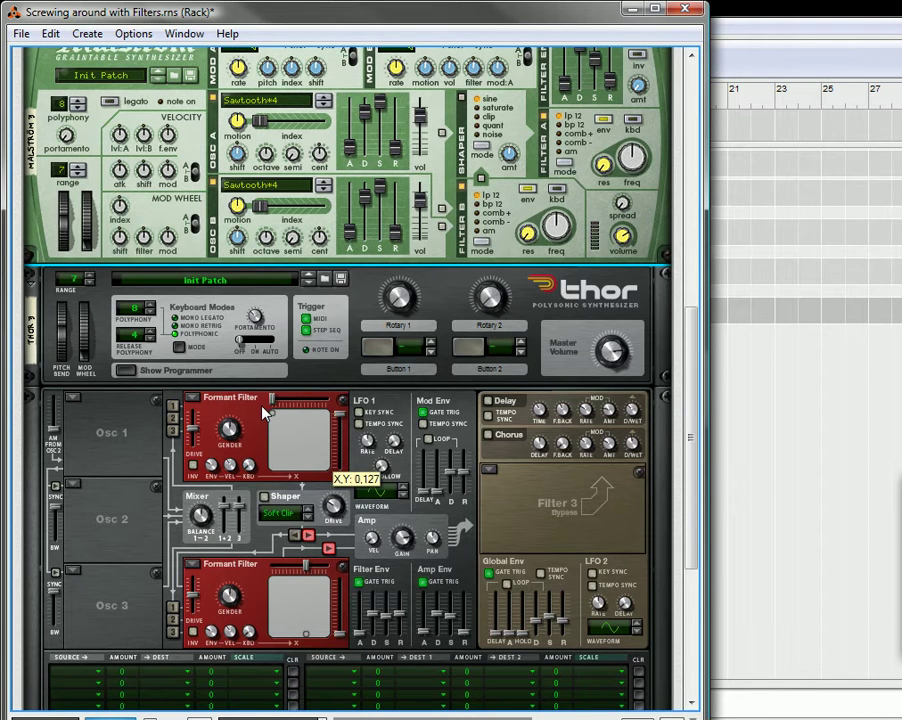
left_click_drag(309, 632, 328, 575)
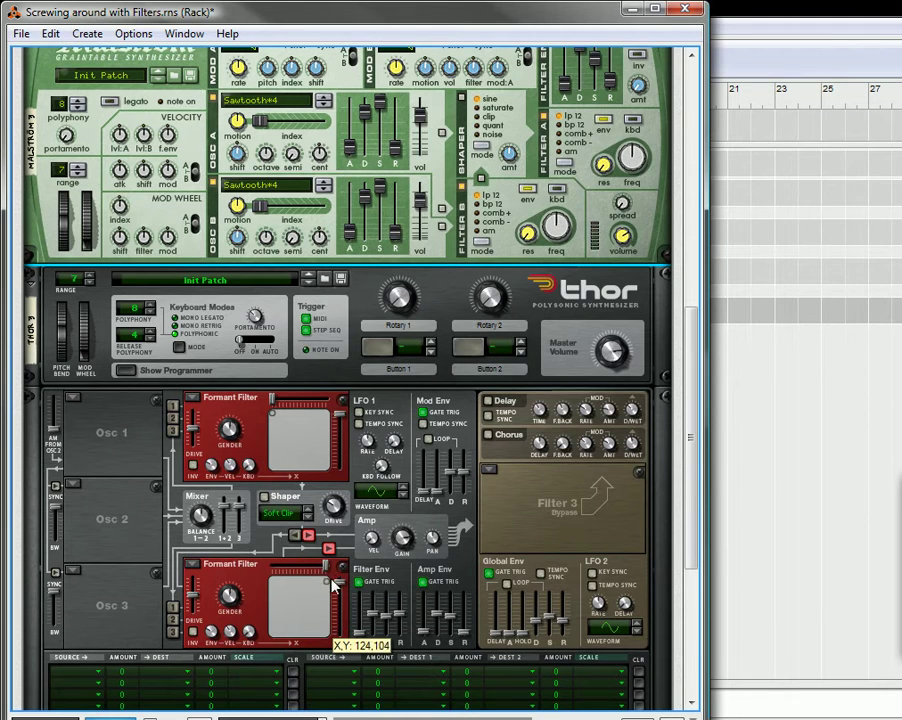
Set the first two modulation matrix sources to Audio Input 1 and Audio Input 2, each with an amount of 100
scroll(245, 468, "down", 3)
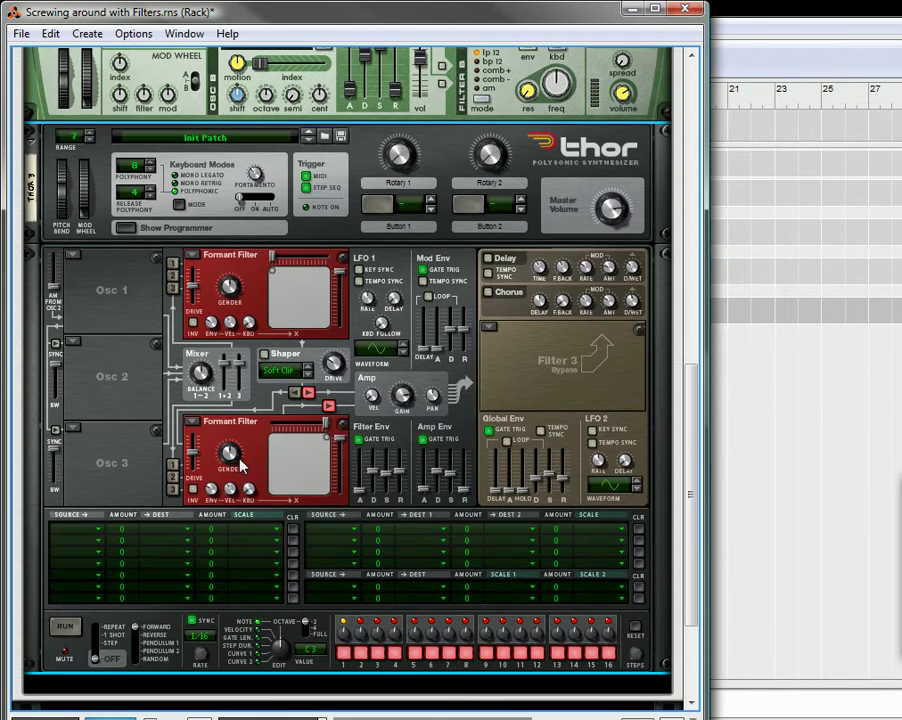
left_click(74, 535)
mouse_move(200, 519)
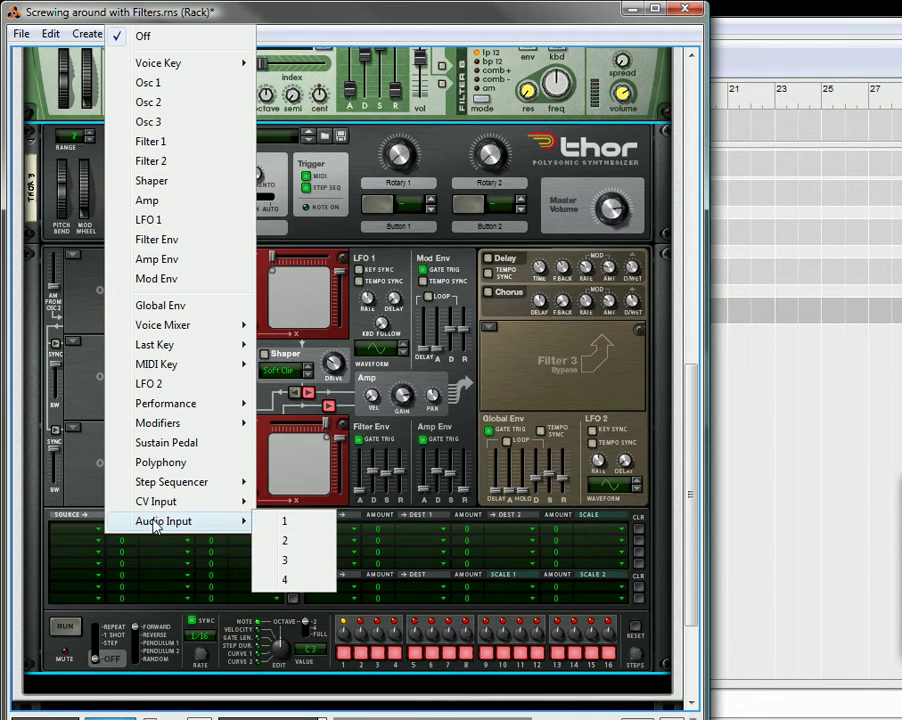
left_click(288, 520)
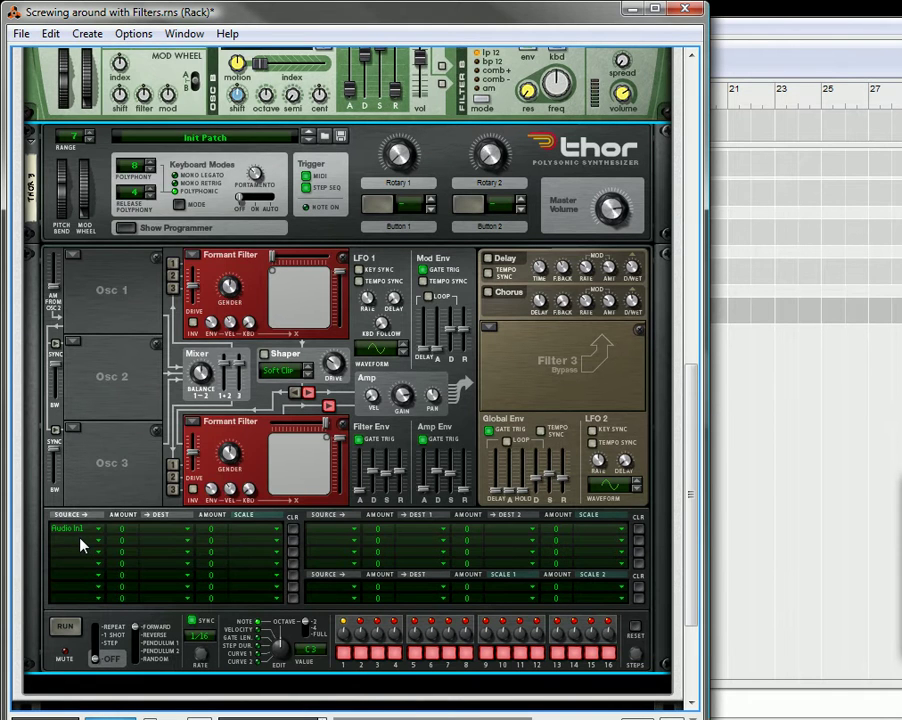
left_click(82, 545)
mouse_move(200, 532)
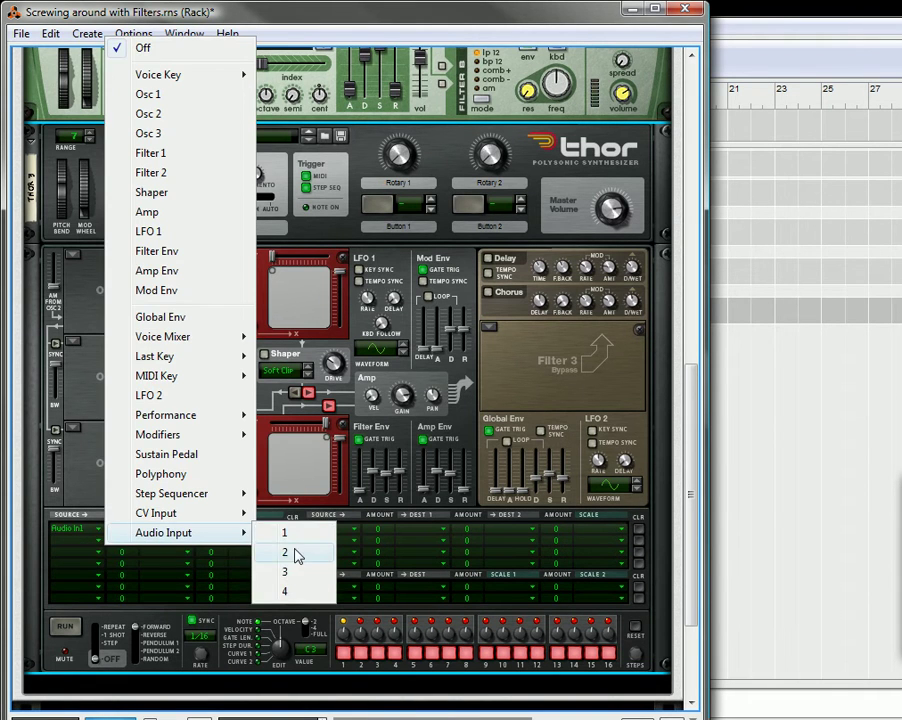
left_click(285, 552)
mouse_move(137, 530)
left_mouse_down()
mouse_move(125, 451)
mouse_move(133, 541)
mouse_move(137, 507)
left_mouse_up()
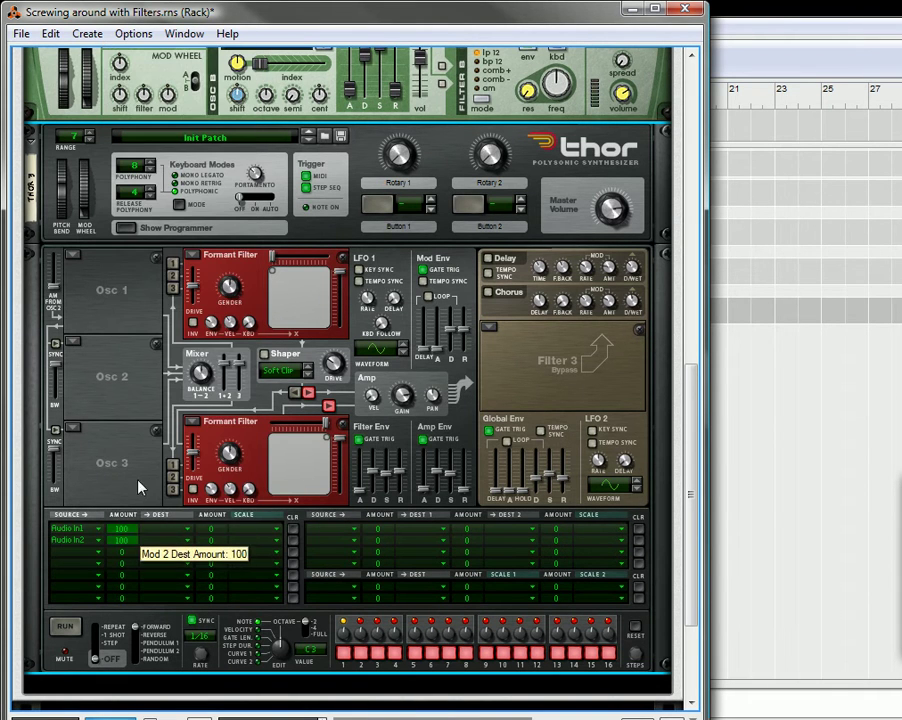
Assign Filter 1 Audio Input as the destination of Audio In1 and Filter 2 Audio Input as that of Audio In2
left_click(162, 528)
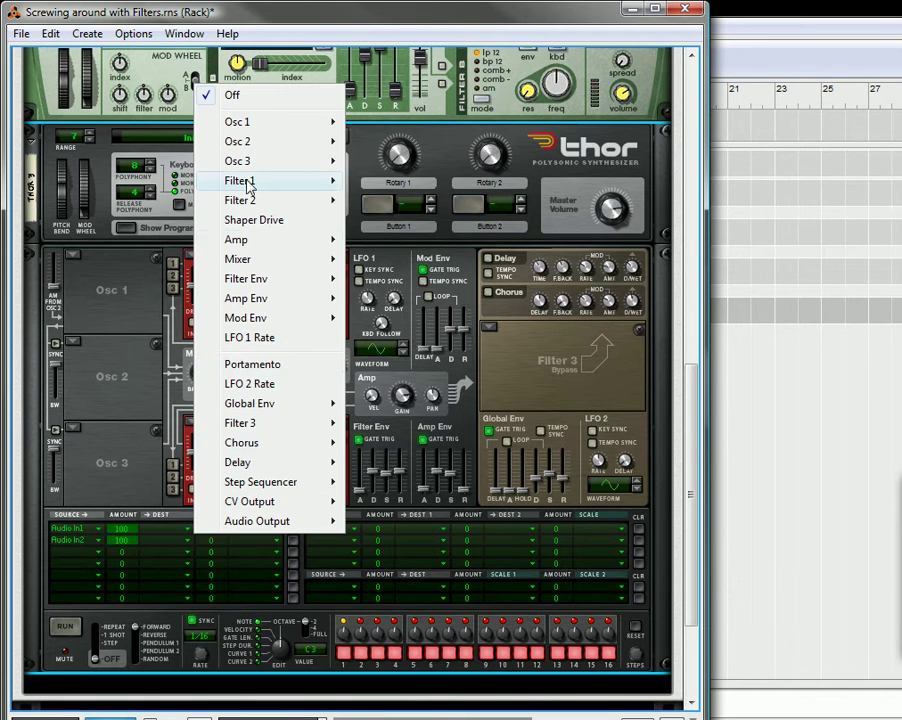
mouse_move(253, 183)
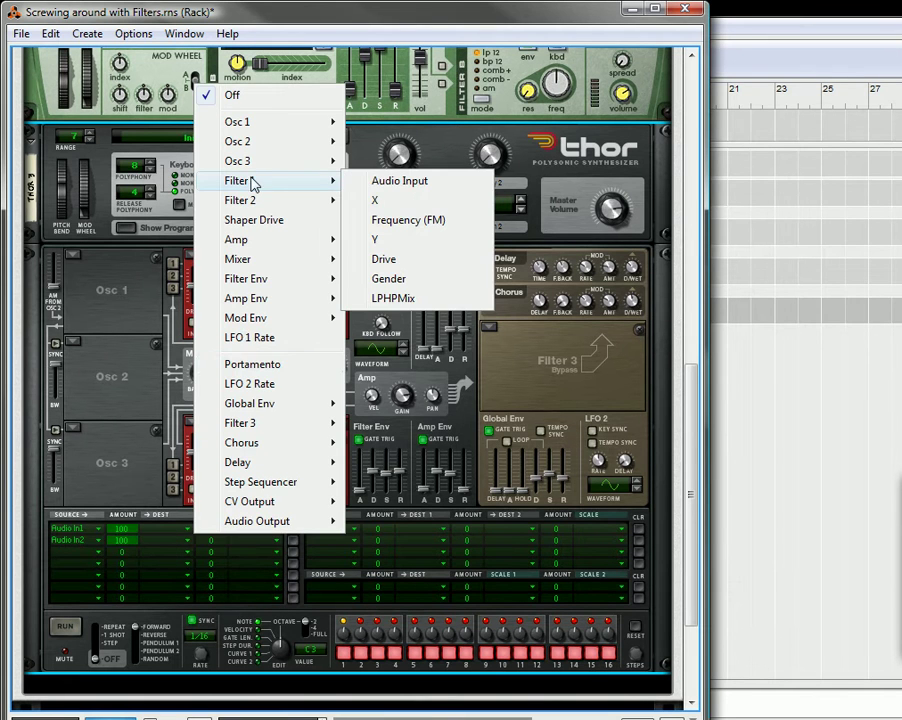
left_click(401, 184)
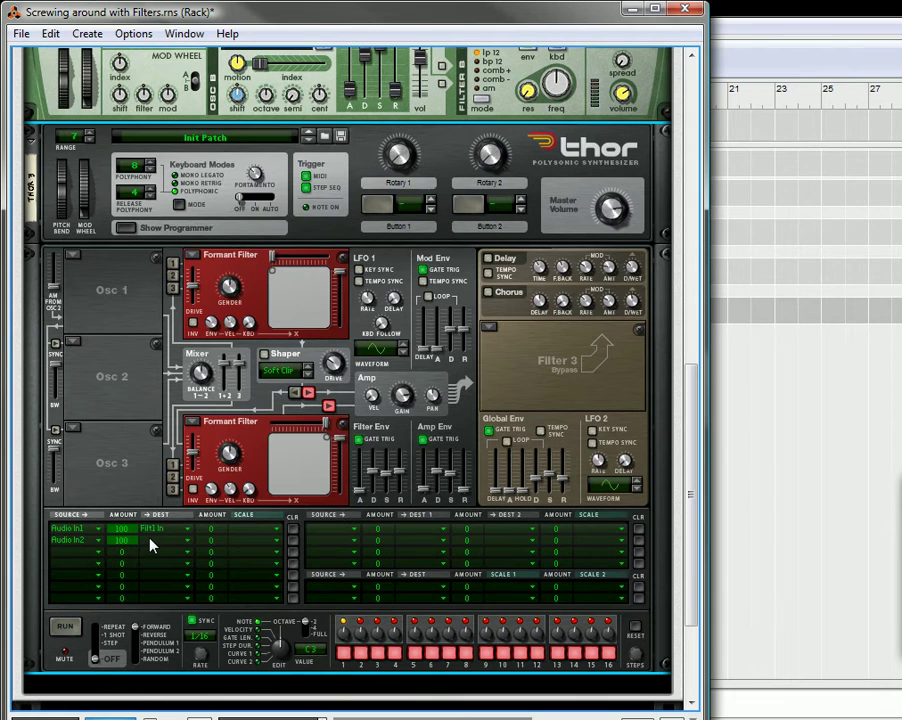
left_click(150, 542)
mouse_move(298, 210)
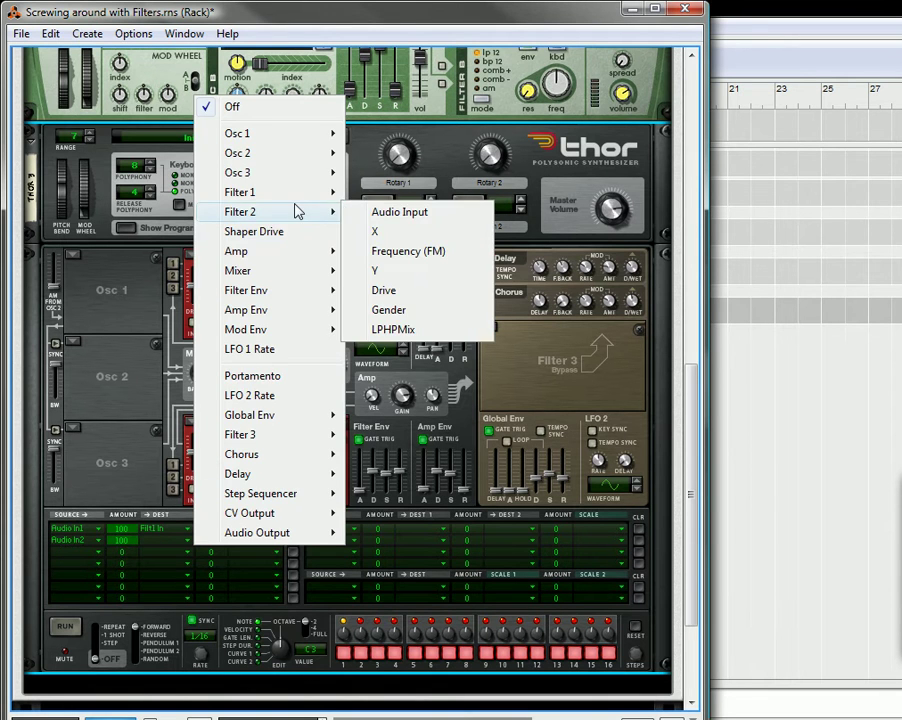
left_click(401, 212)
On the rear of the rack, route the Malström's main outputs through the Spider Audio splitter to Line Mixer channel 1
scroll(183, 337, "up", 2)
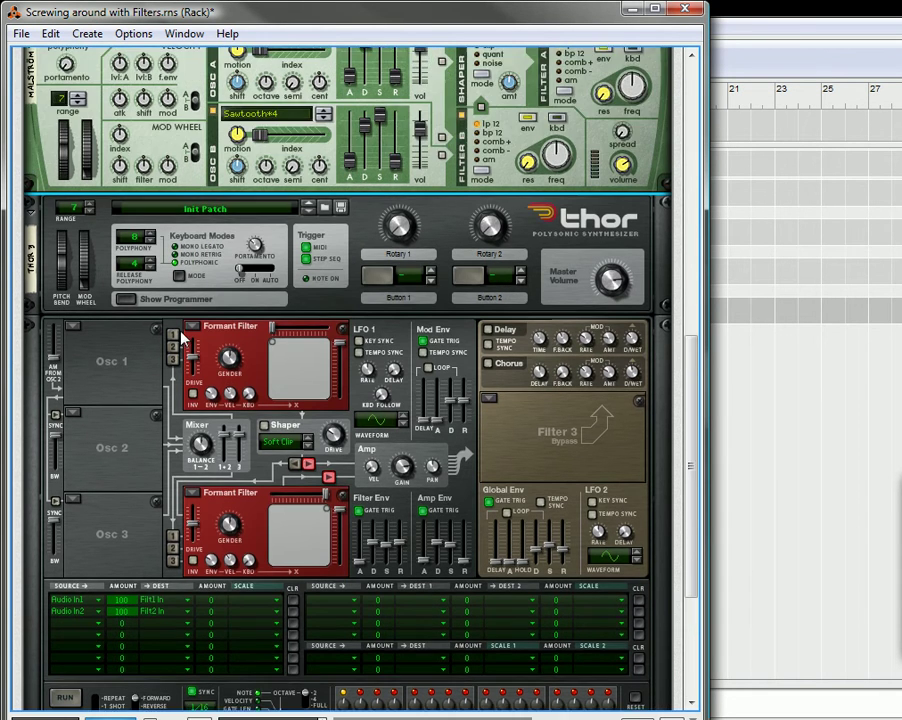
scroll(183, 337, "up", 3)
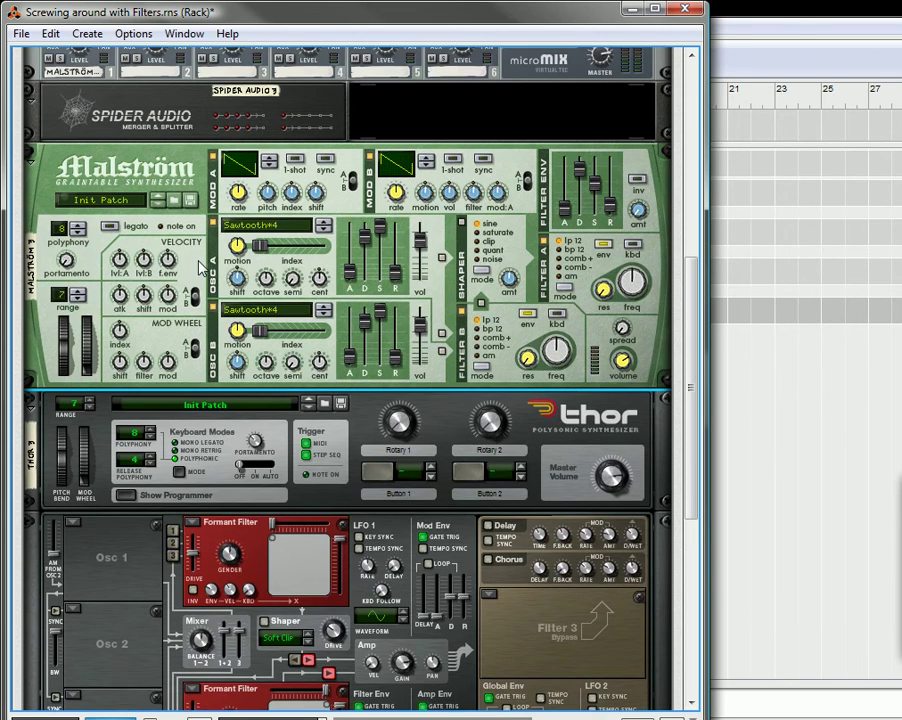
key("Tab")
scroll(140, 190, "up", 2)
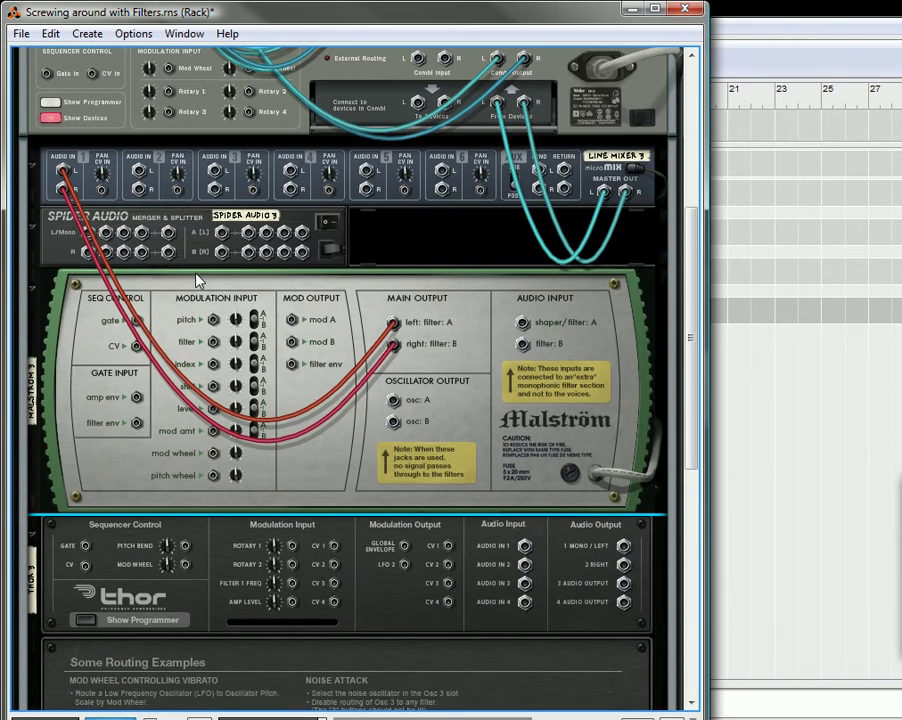
mouse_move(64, 170)
left_mouse_down()
mouse_move(173, 236)
mouse_move(226, 218)
mouse_move(224, 236)
mouse_move(60, 142)
mouse_move(210, 258)
mouse_move(224, 254)
mouse_move(264, 274)
mouse_move(74, 237)
mouse_move(70, 178)
left_mouse_up()
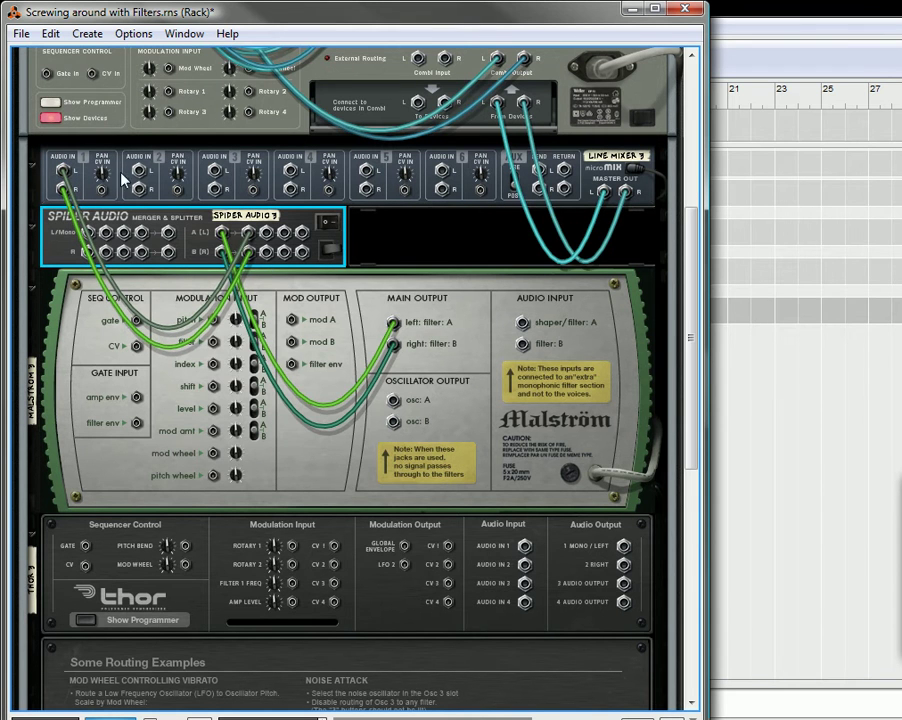
Cable the splitter's next stereo outputs to Thor's Audio In 1 and 2, and Thor's outputs 1 and 2 to Line Mixer channel 2
left_click_drag(268, 233, 524, 550)
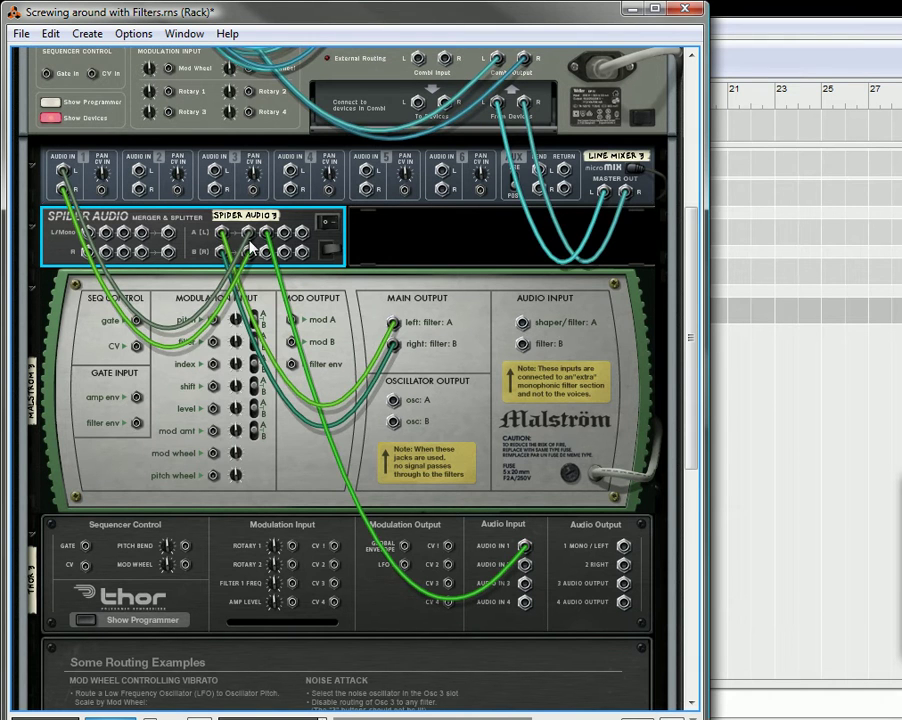
left_click_drag(270, 252, 526, 568)
left_click_drag(623, 546, 139, 190)
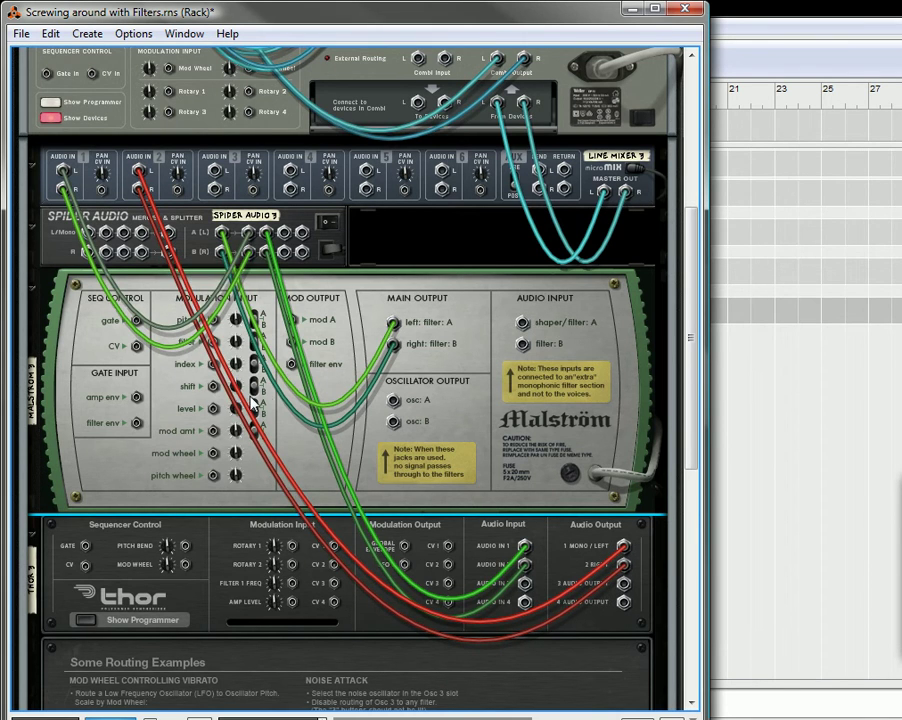
key("Tab")
scroll(259, 375, "down", 3)
scroll(250, 350, "up", 3)
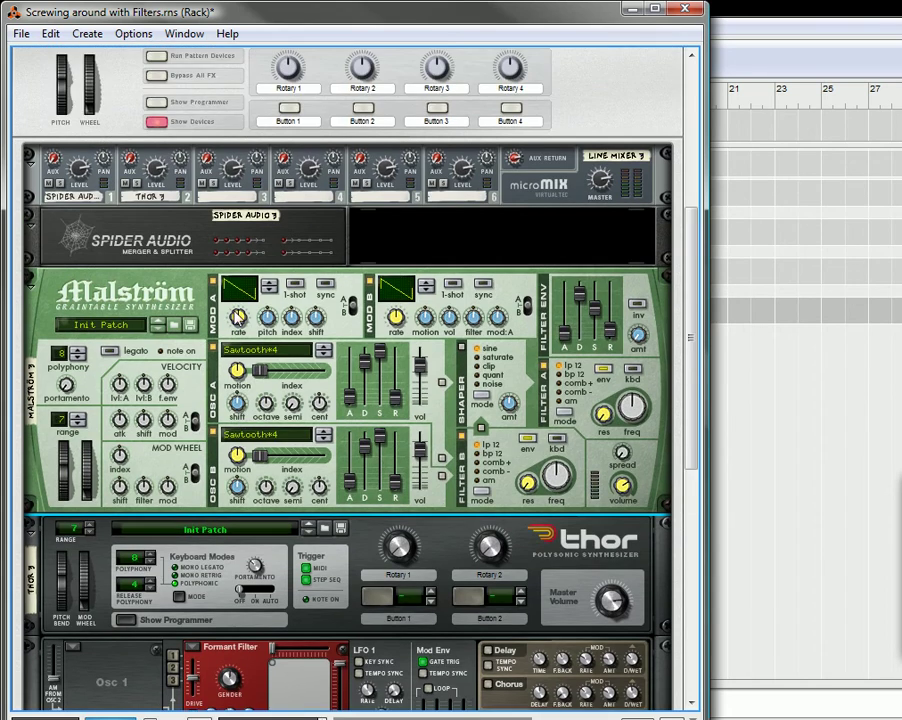
scroll(240, 330, "down", 2)
scroll(237, 320, "up", 3)
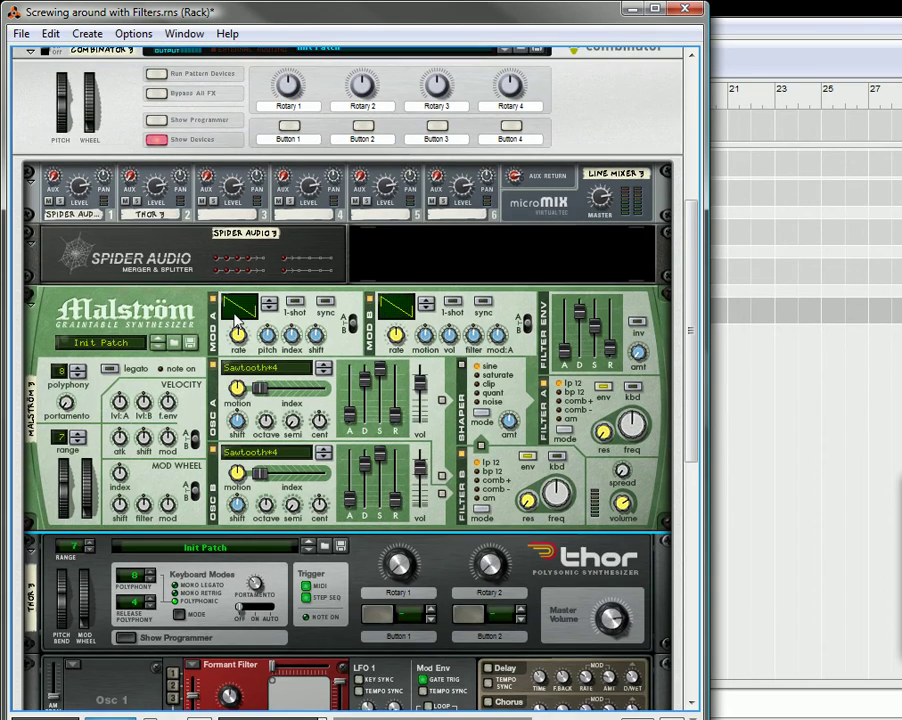
left_click(127, 202)
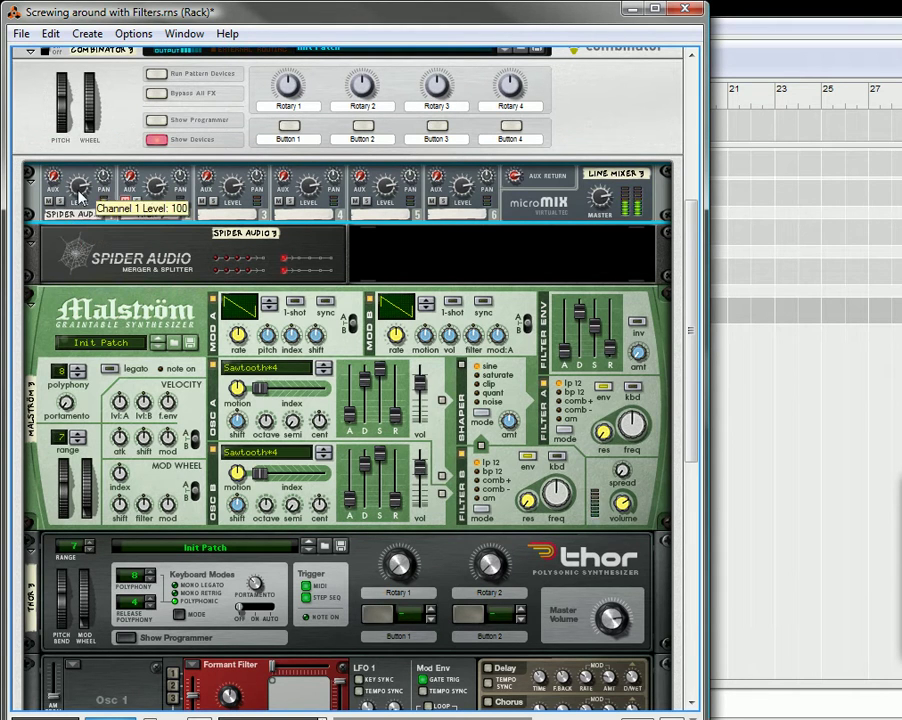
mouse_move(80, 196)
left_mouse_down()
mouse_move(89, 222)
mouse_move(86, 195)
left_mouse_up()
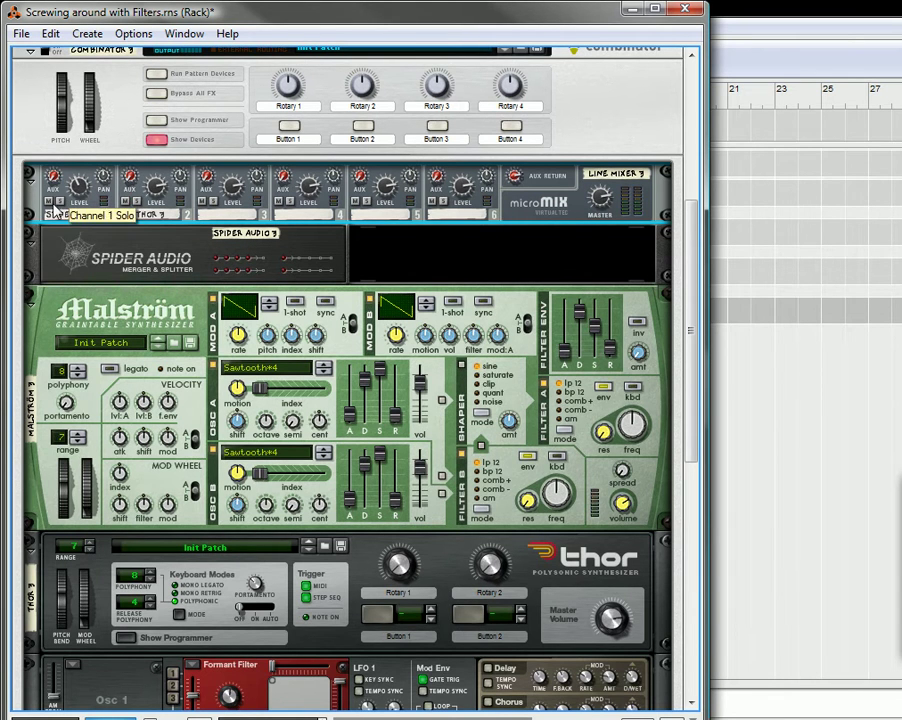
left_click(48, 201)
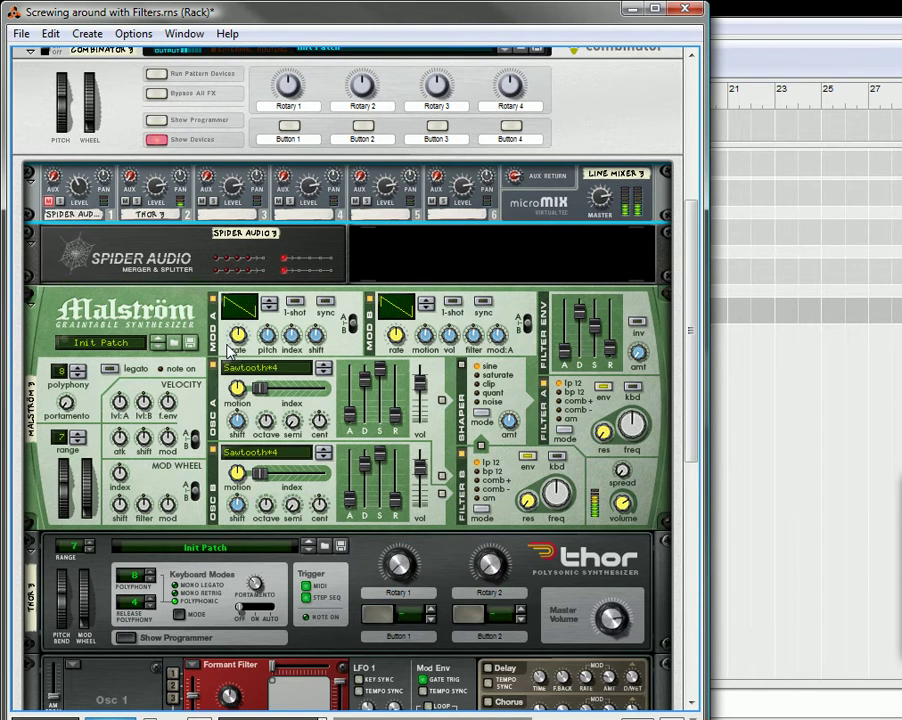
Set the Malström's Oscillator A attack to 39 and release to 73, and raise Oscillator B's attack and set its release to 76
scroll(232, 355, "down", 5)
scroll(248, 372, "up", 2)
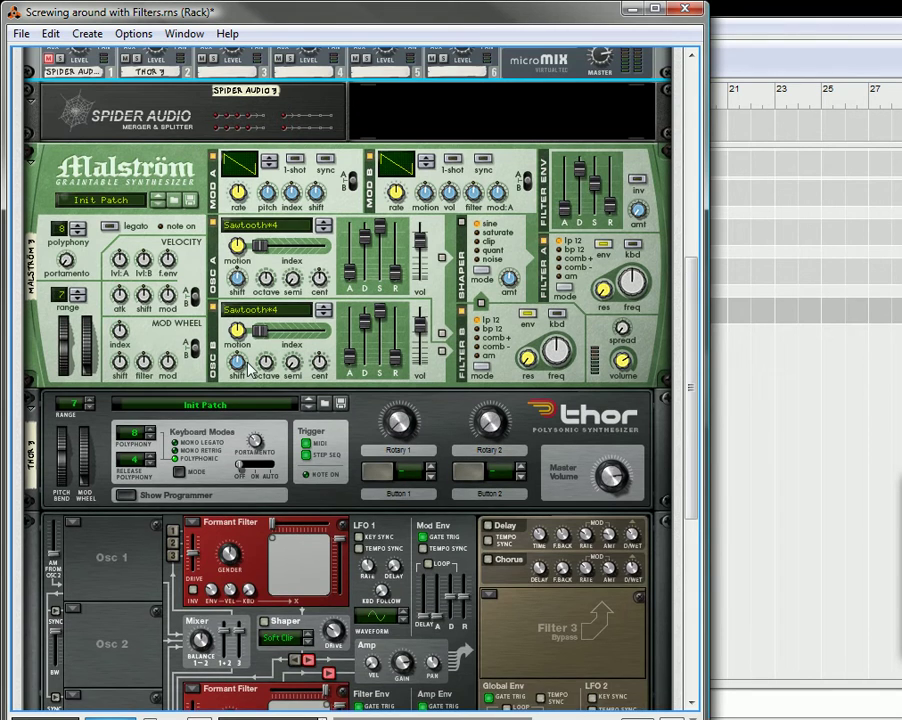
scroll(250, 372, "up", 3)
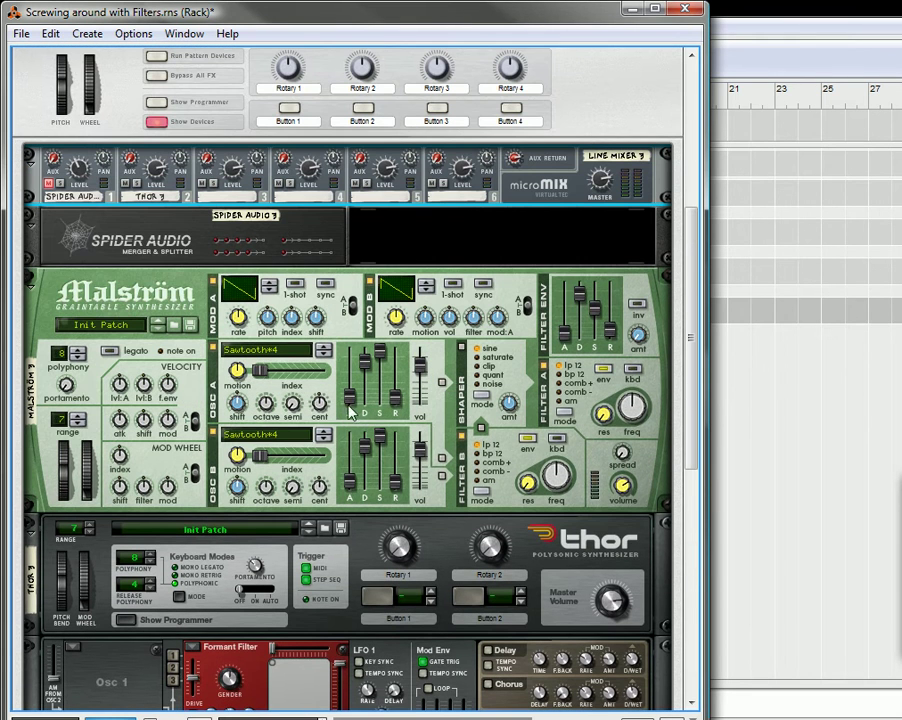
left_click_drag(352, 404, 356, 397)
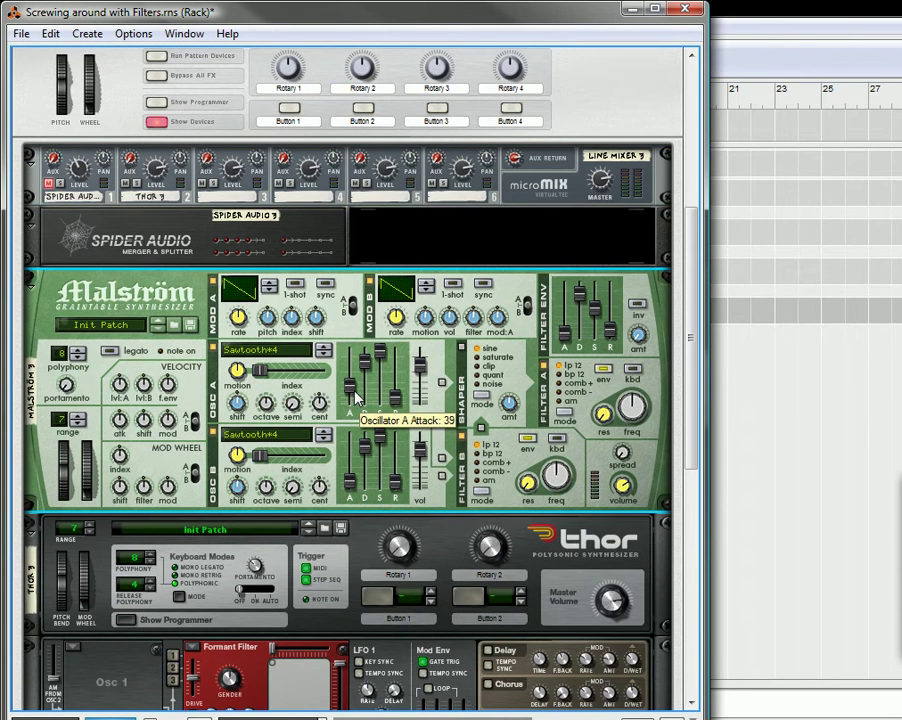
left_click_drag(396, 357, 398, 378)
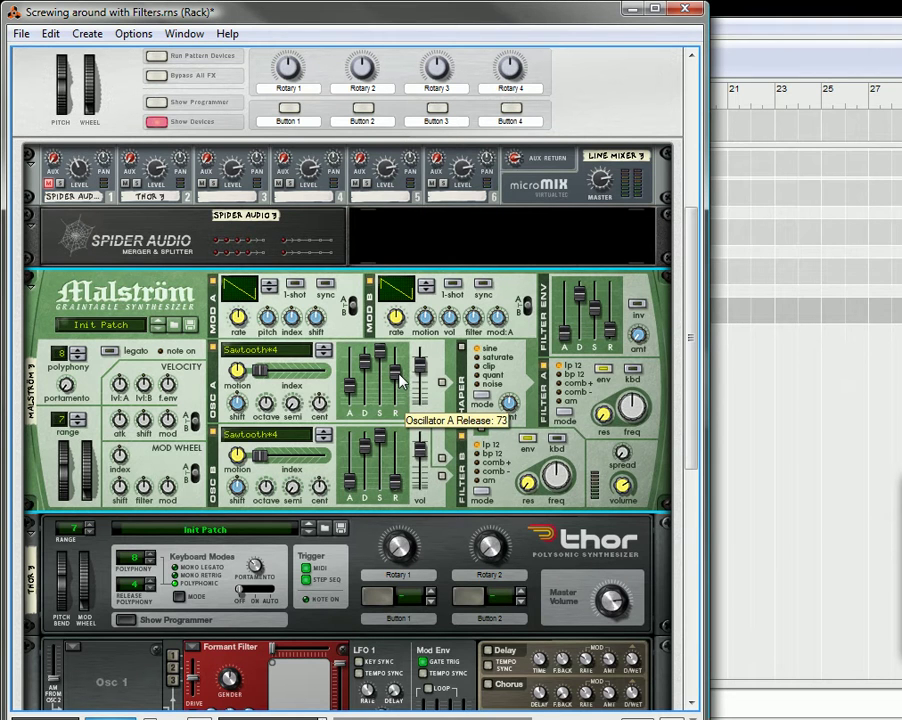
left_click_drag(350, 478, 350, 497)
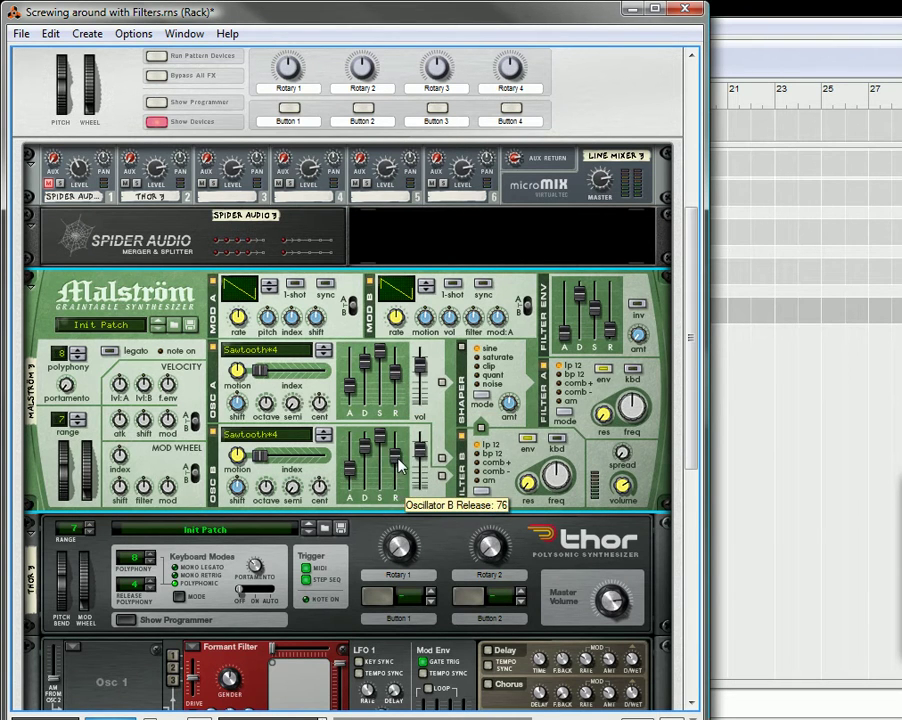
Unmute Line Mixer channel 1, lower channel 2's level to 86, and pan channel 2 to 18 and channel 1 to the opposite side
left_click(50, 189)
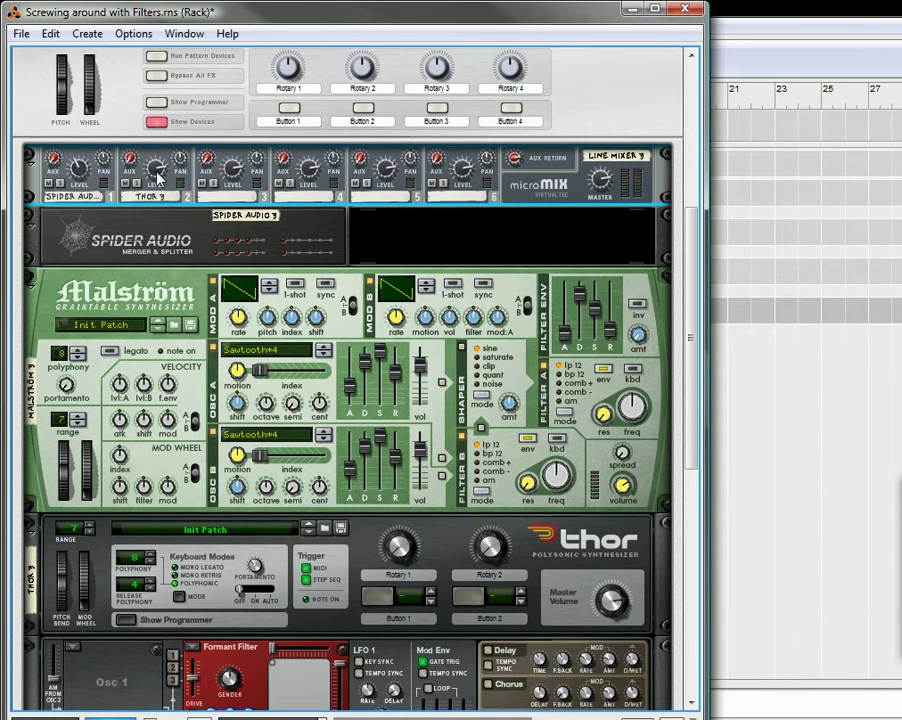
mouse_move(157, 179)
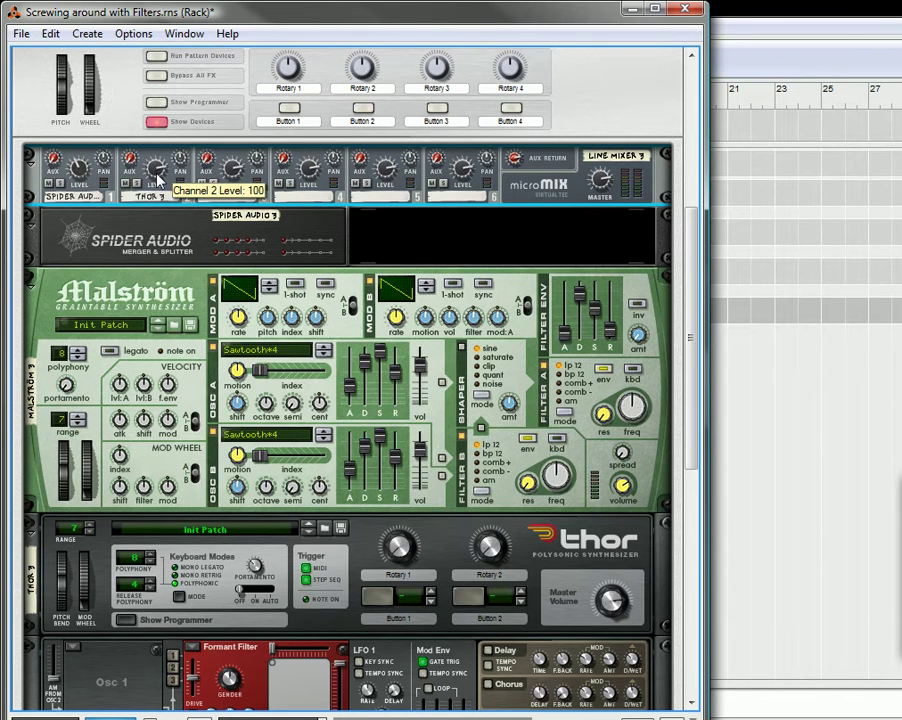
left_click_drag(157, 177, 157, 184)
left_click_drag(182, 167, 187, 156)
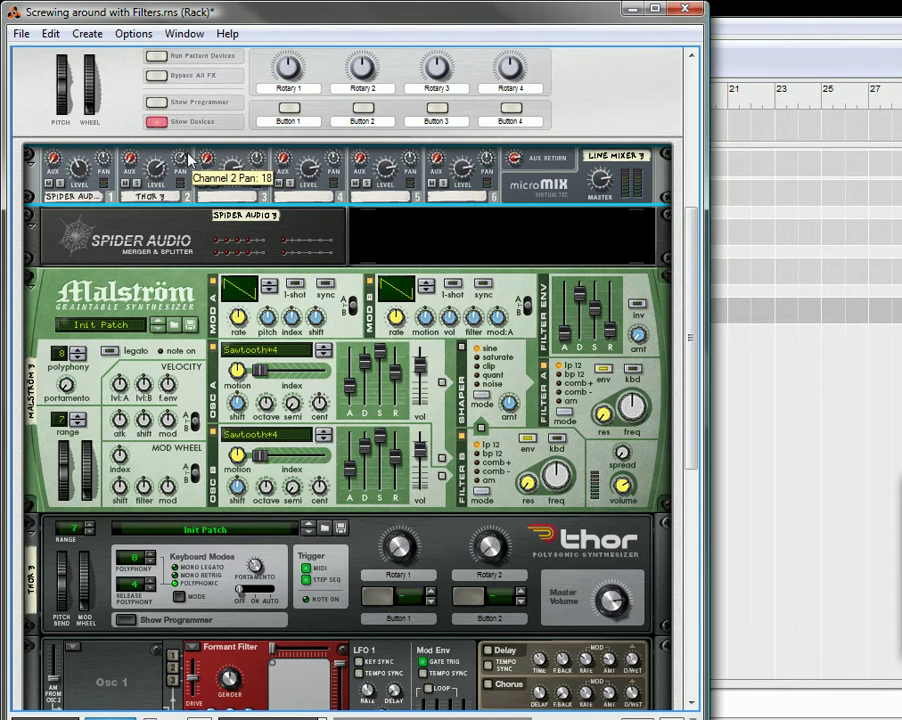
left_click_drag(106, 159, 112, 170)
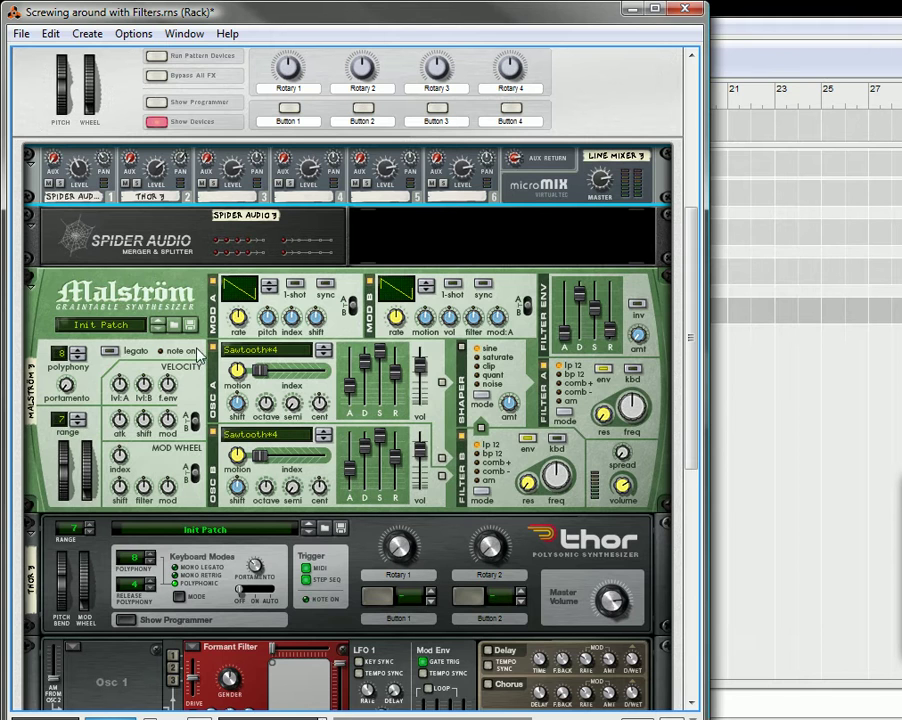
mouse_move(160, 180)
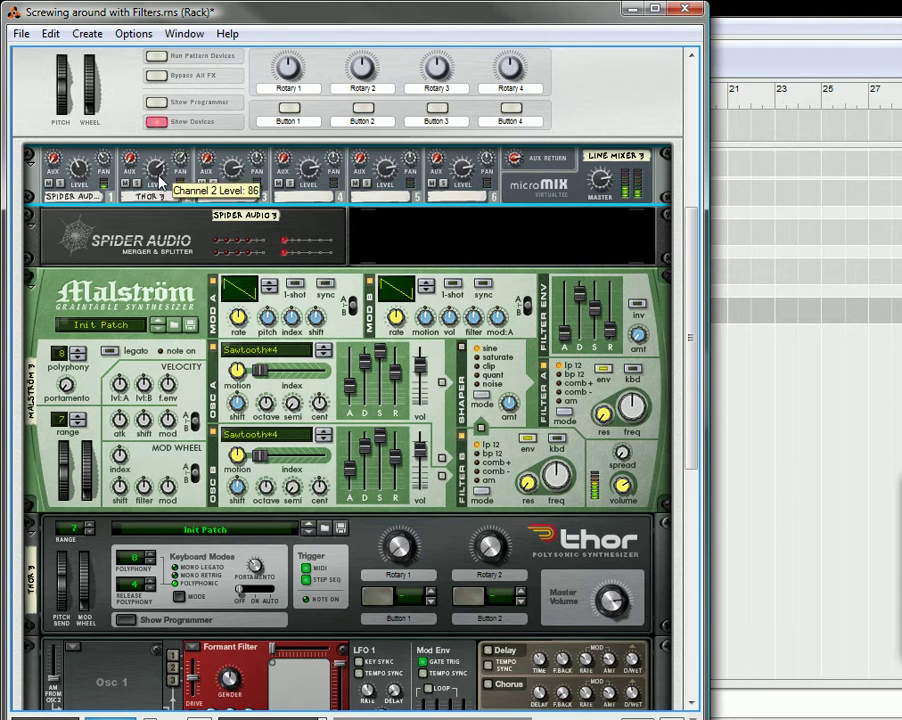
Maximize decay and sustain on Thor's Amp Env with a 319 ms attack and longer release, and raise both Malström oscillators' decay to maximum
scroll(372, 345, "down", 6)
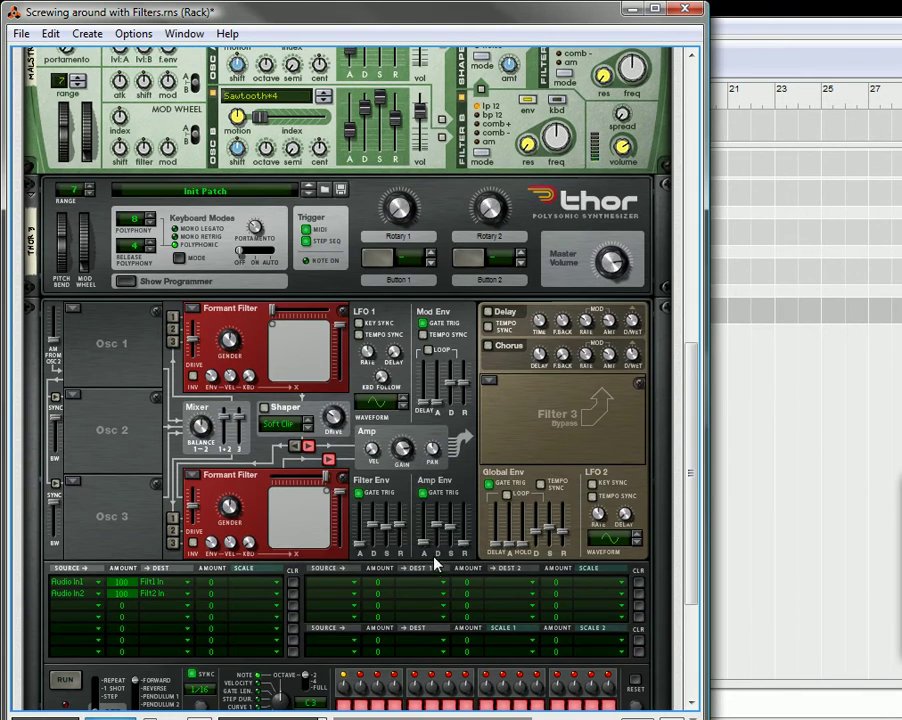
left_click(434, 510)
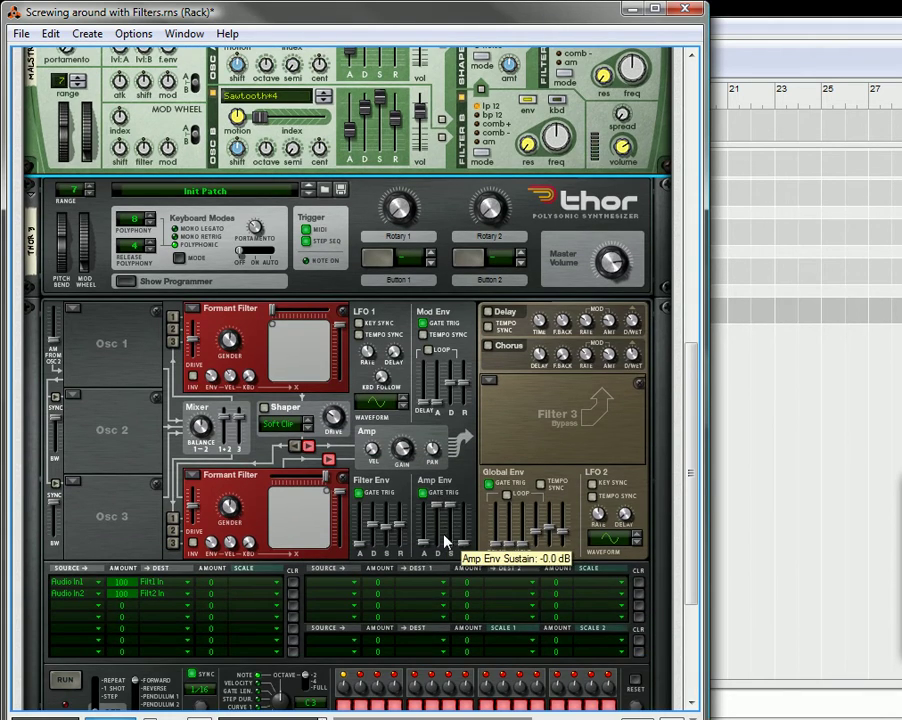
scroll(376, 207, "up", 3)
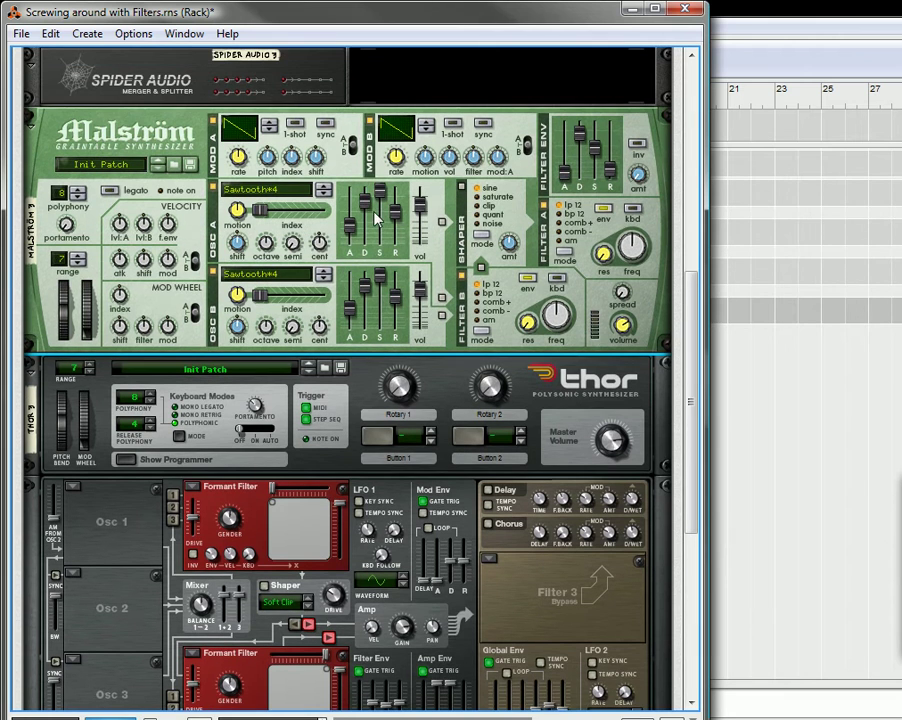
left_click_drag(361, 202, 364, 189)
left_click_drag(366, 282, 378, 292)
scroll(437, 462, "down", 4)
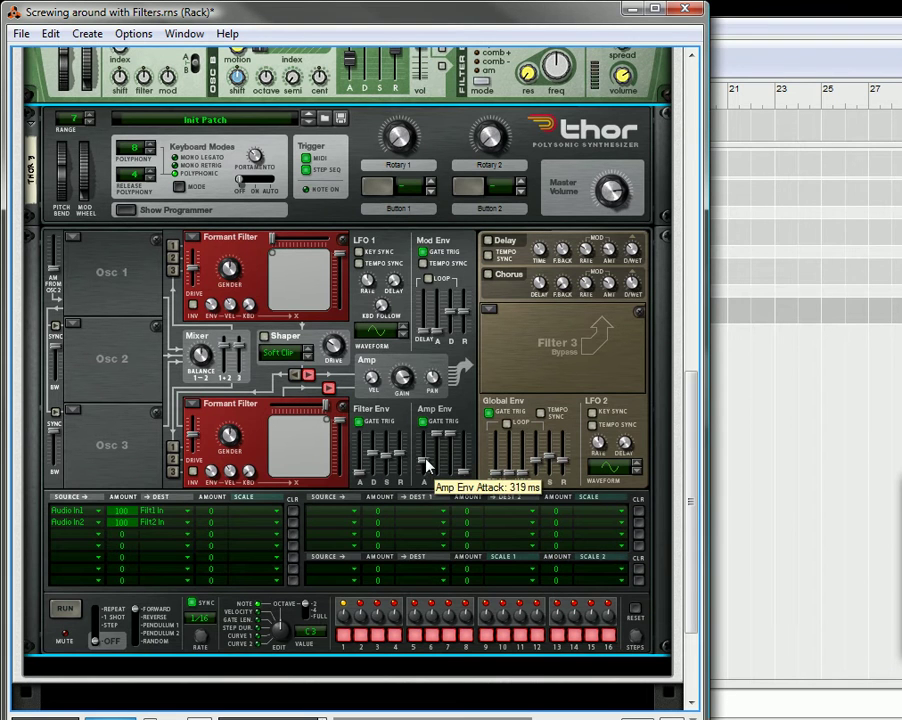
left_click_drag(463, 455, 466, 458)
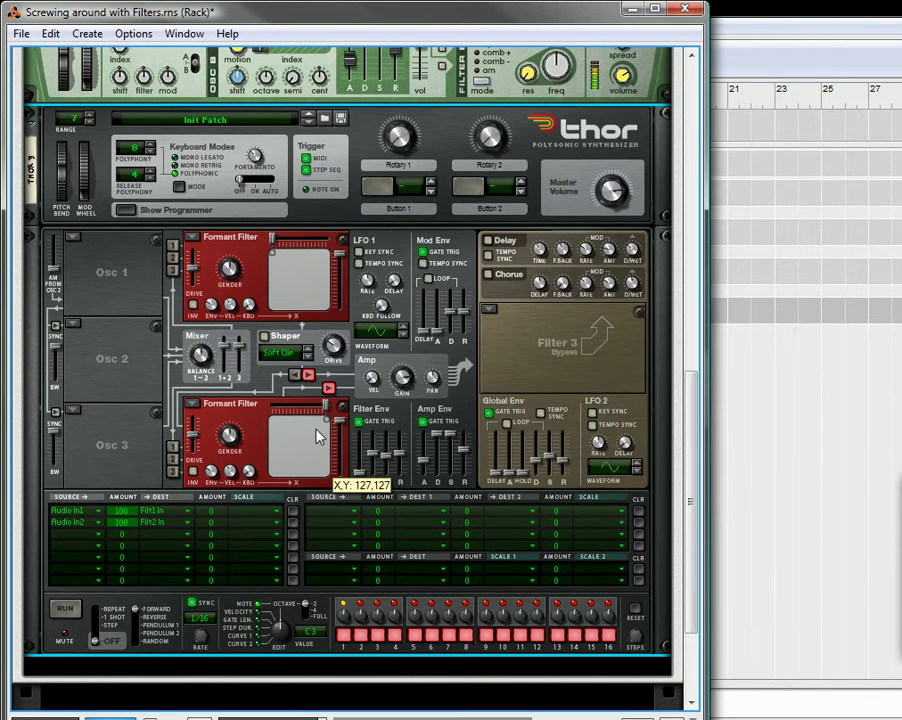
Play the patch to check its sound, and adjust the Malström's stereo spread
scroll(274, 356, "up", 3)
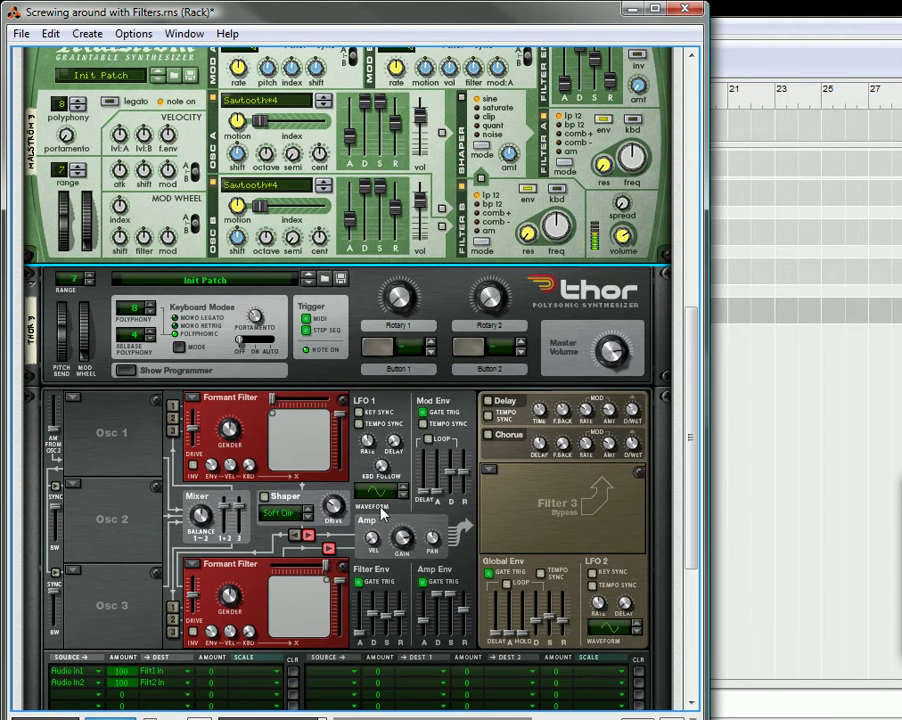
scroll(173, 305, "up", 5)
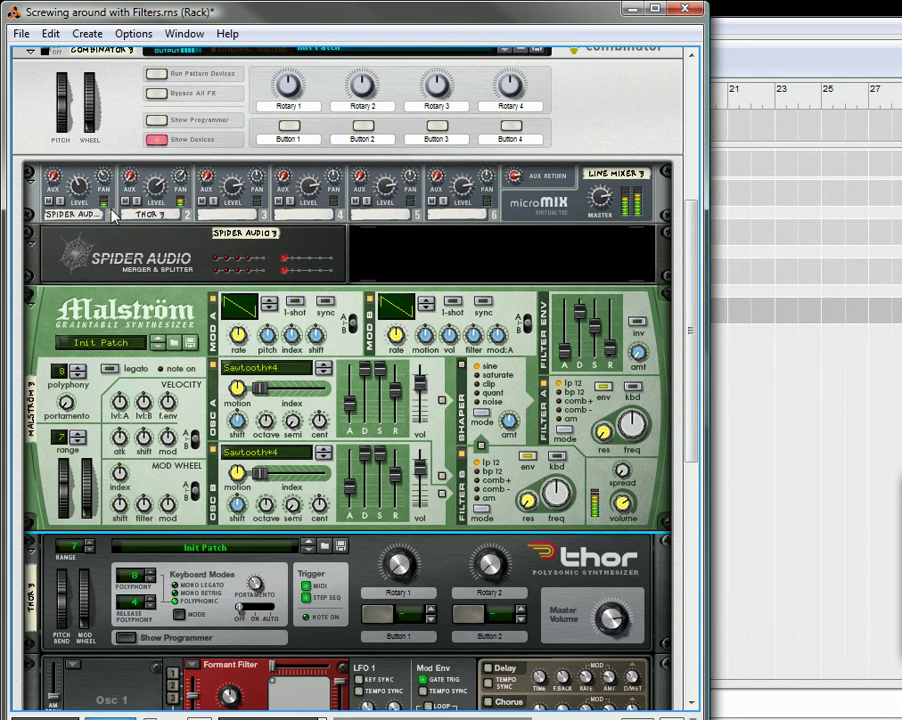
scroll(165, 290, "down", 3)
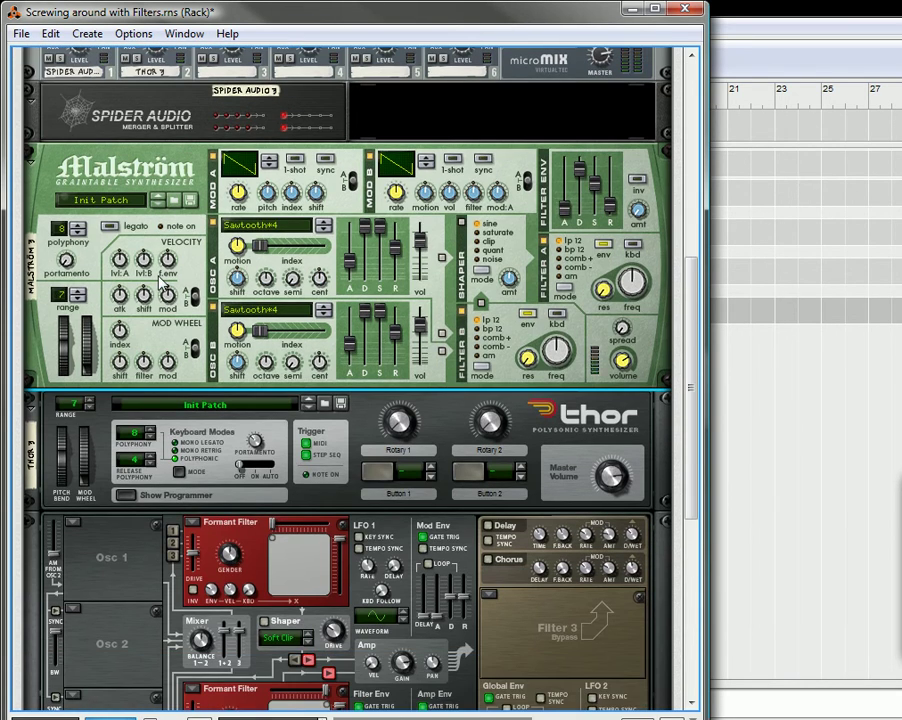
scroll(165, 284, "down", 2)
scroll(287, 340, "up", 2)
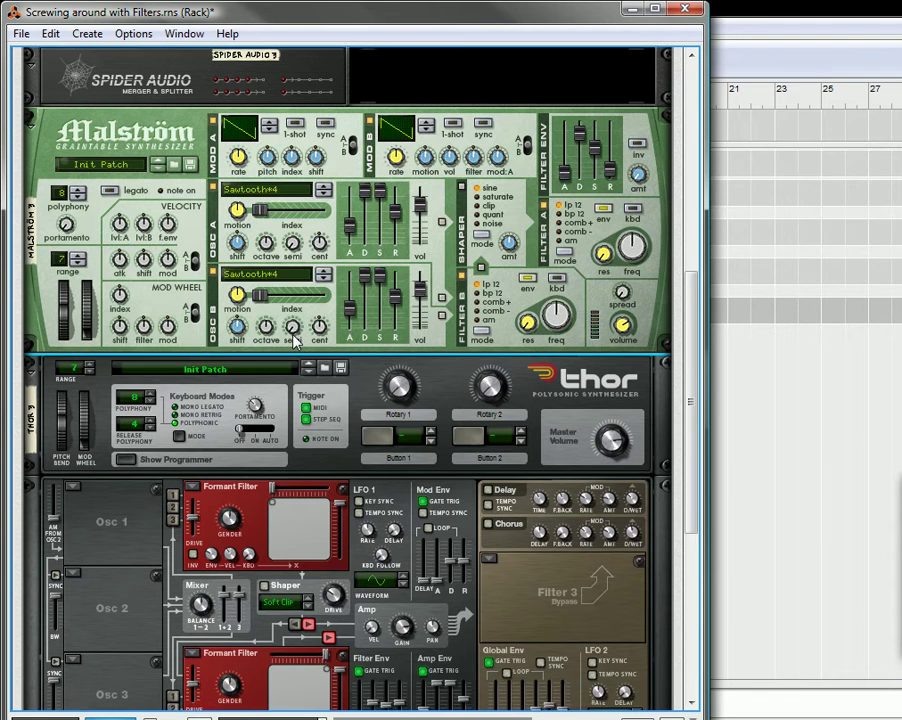
left_click_drag(622, 318, 621, 337)
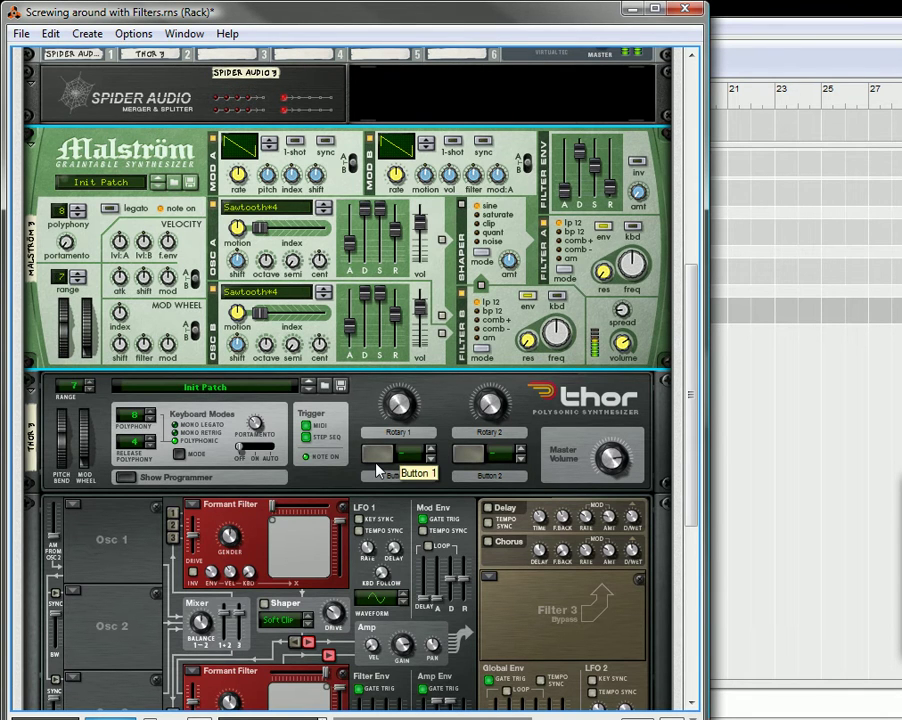
Turn on tempo sync for Thor's LFO 2 and adjust its rate
scroll(150, 260, "up", 5)
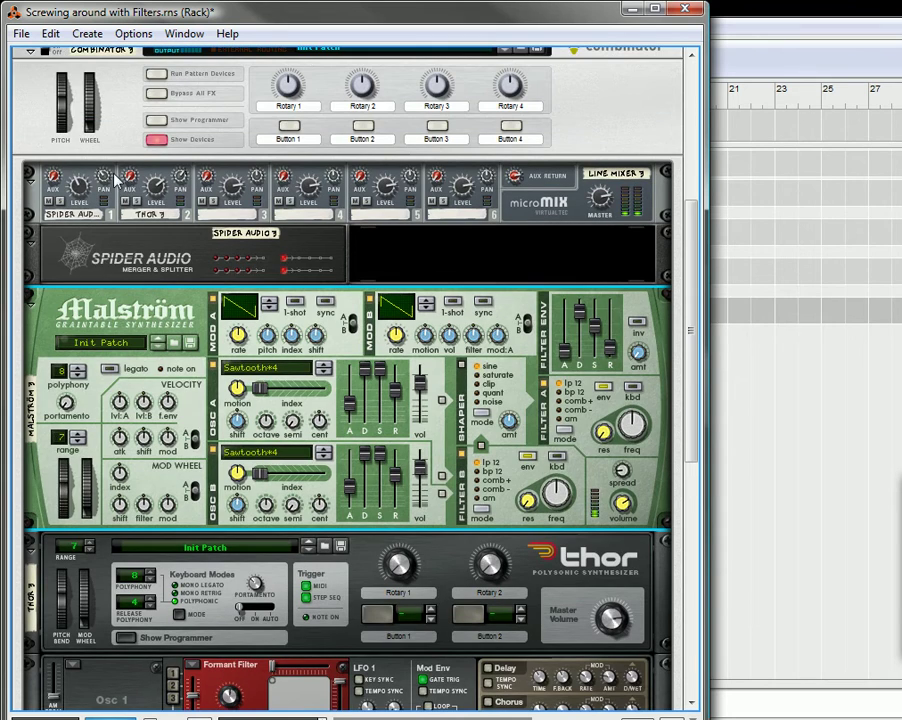
scroll(256, 366, "down", 10)
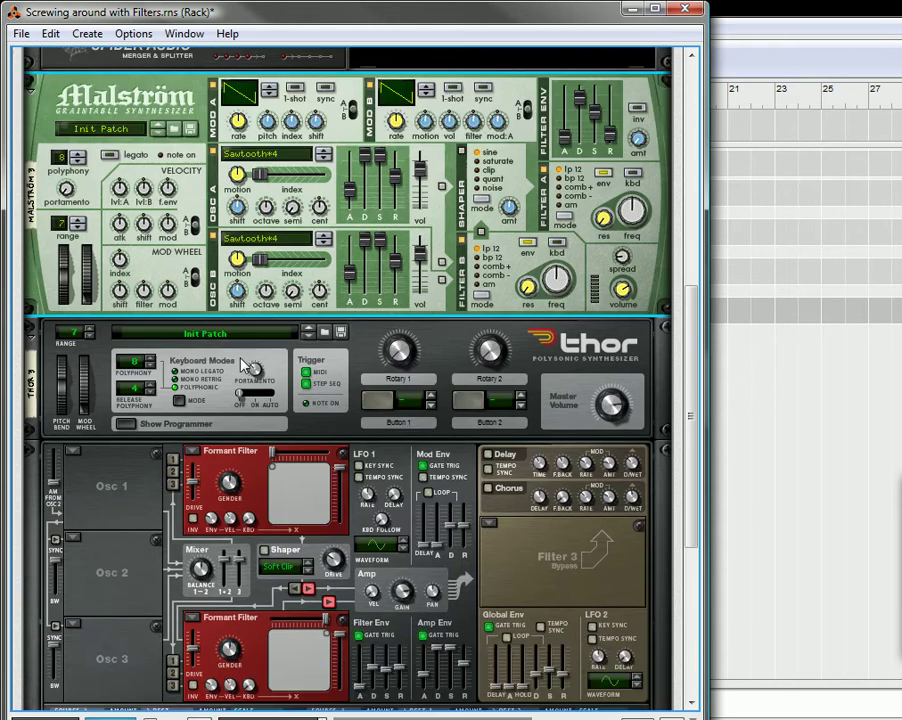
scroll(250, 368, "down", 2)
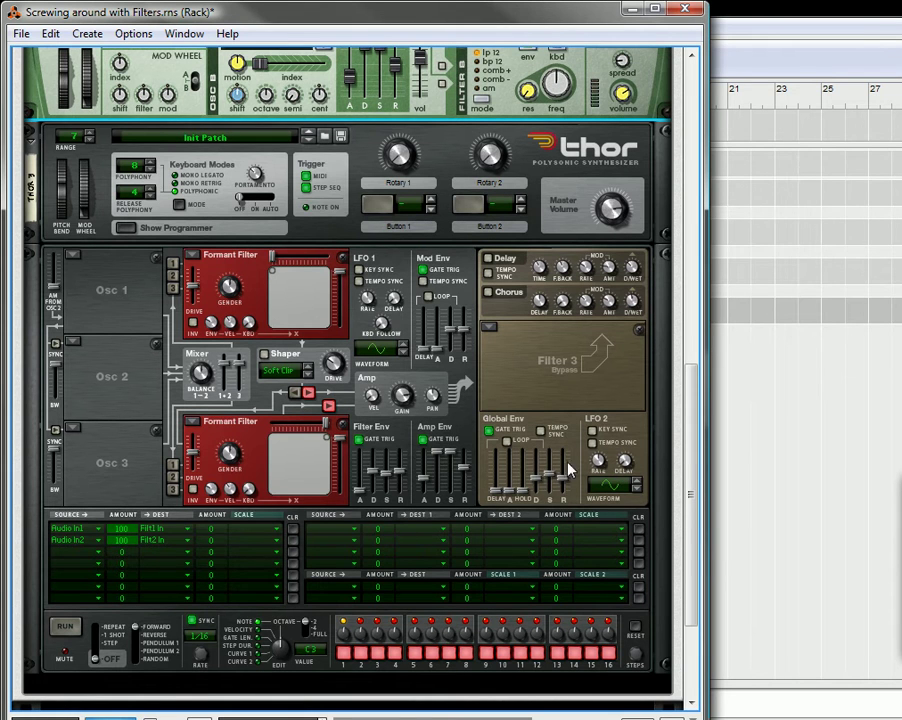
left_click(592, 442)
left_click_drag(598, 462, 604, 485)
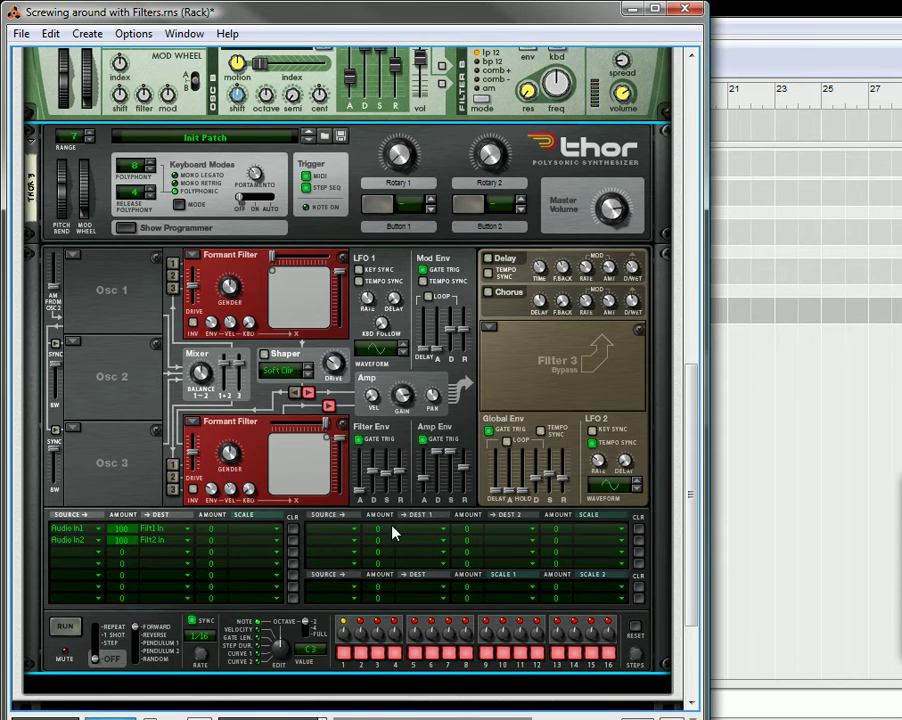
Route LFO 2 to Filter 1 X with an amount of 100 in the first two-destination row of Thor's modulation matrix
left_click(322, 535)
mouse_move(391, 533)
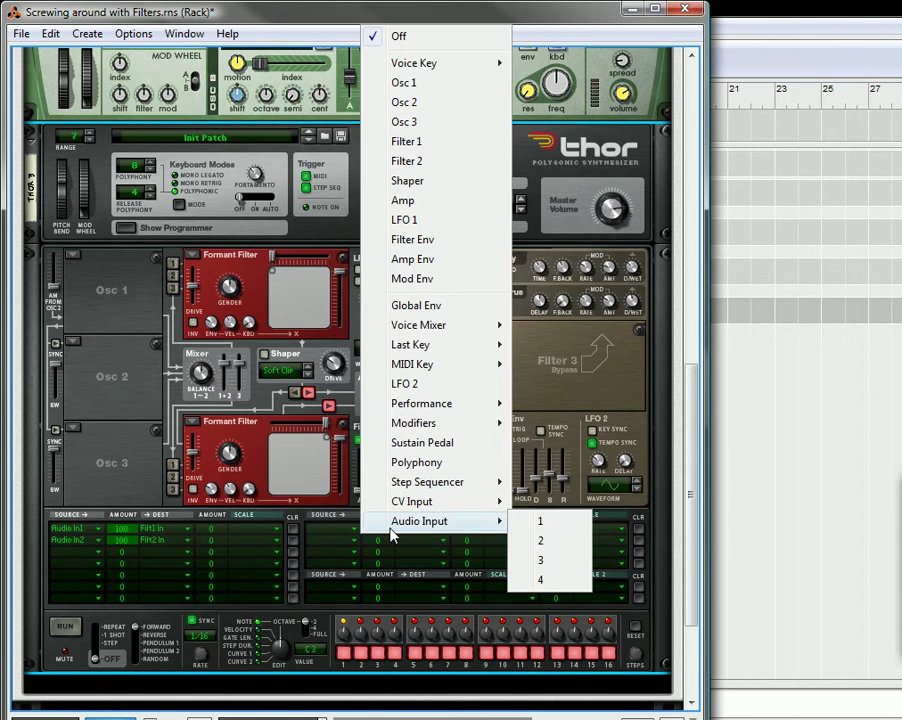
left_click(405, 383)
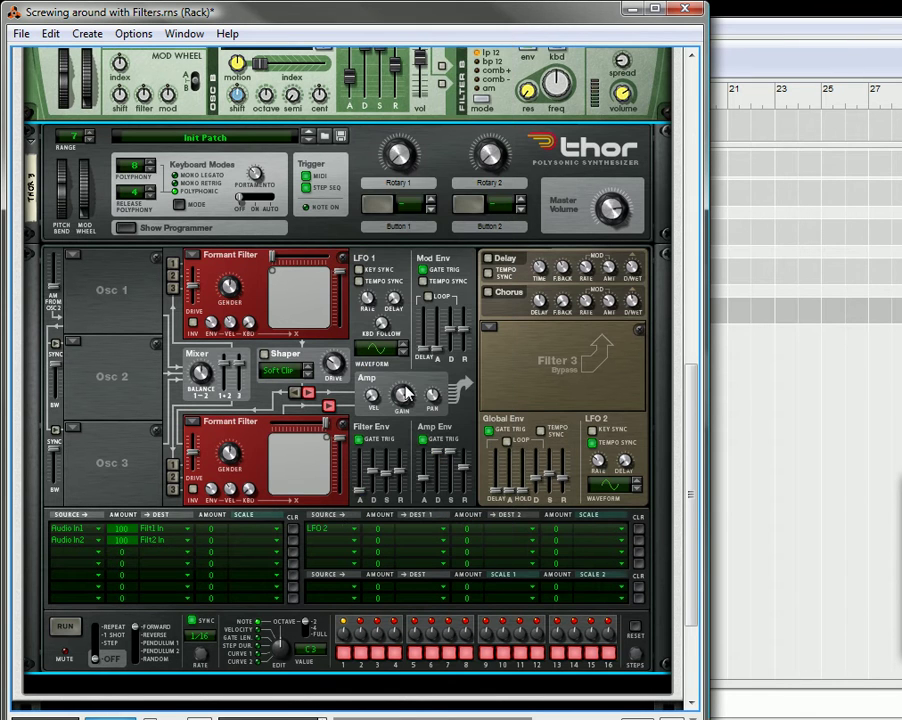
left_click_drag(380, 535, 380, 480)
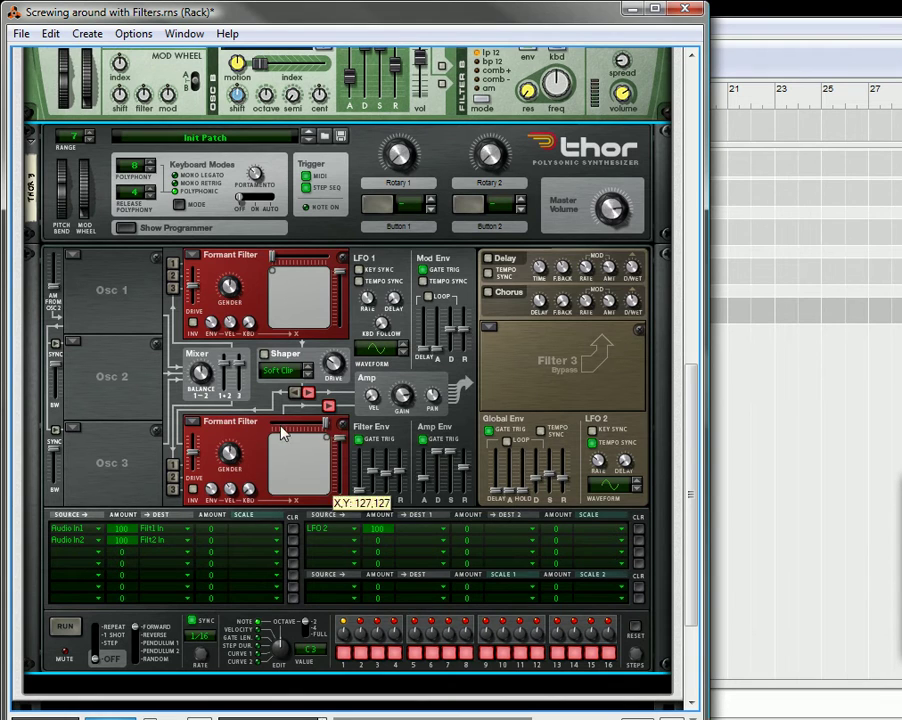
left_click(418, 533)
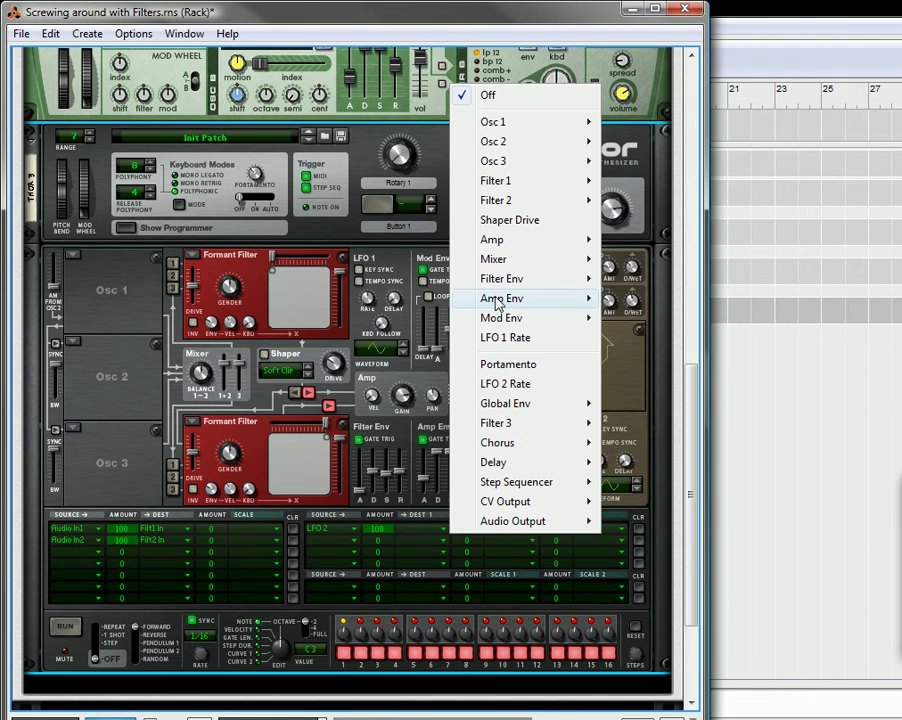
mouse_move(507, 183)
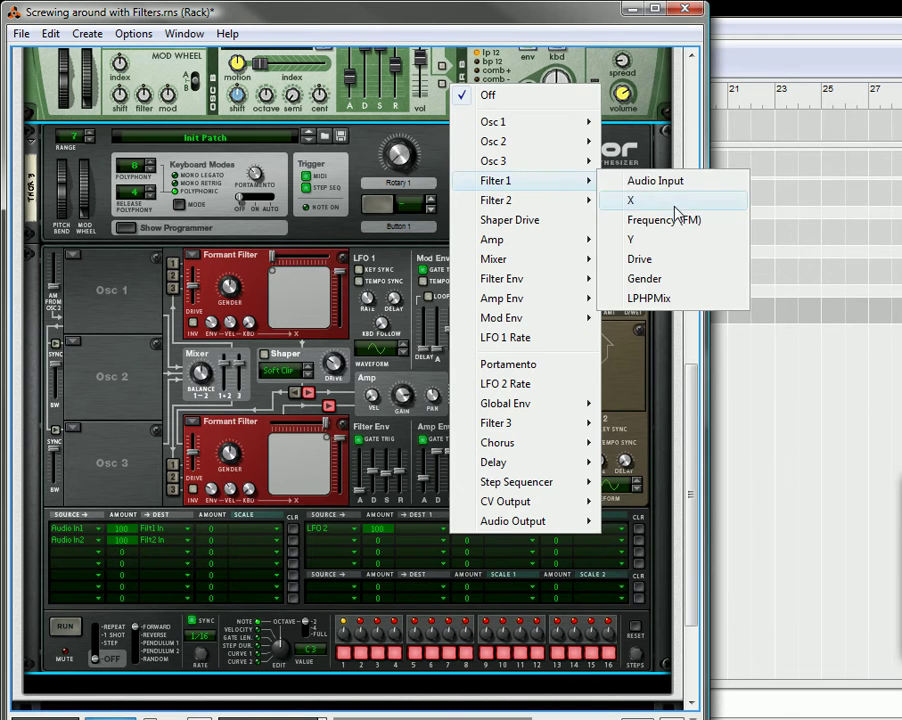
left_click(675, 203)
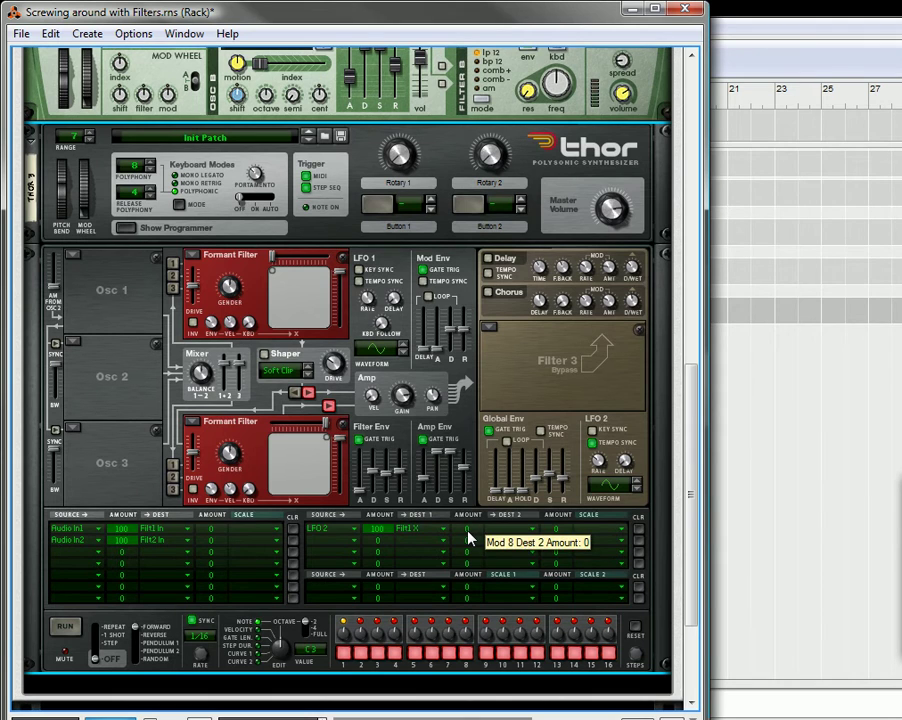
Add Filter 2 X as LFO 2's second destination in Thor's modulation matrix with an amount of -100
left_click_drag(475, 548, 468, 592)
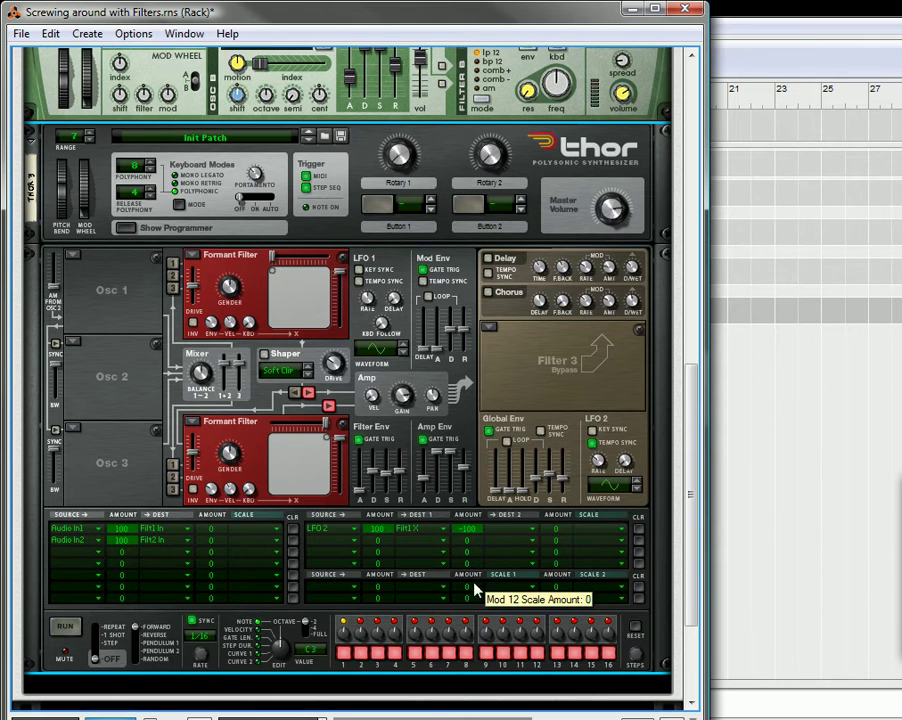
left_click(505, 533)
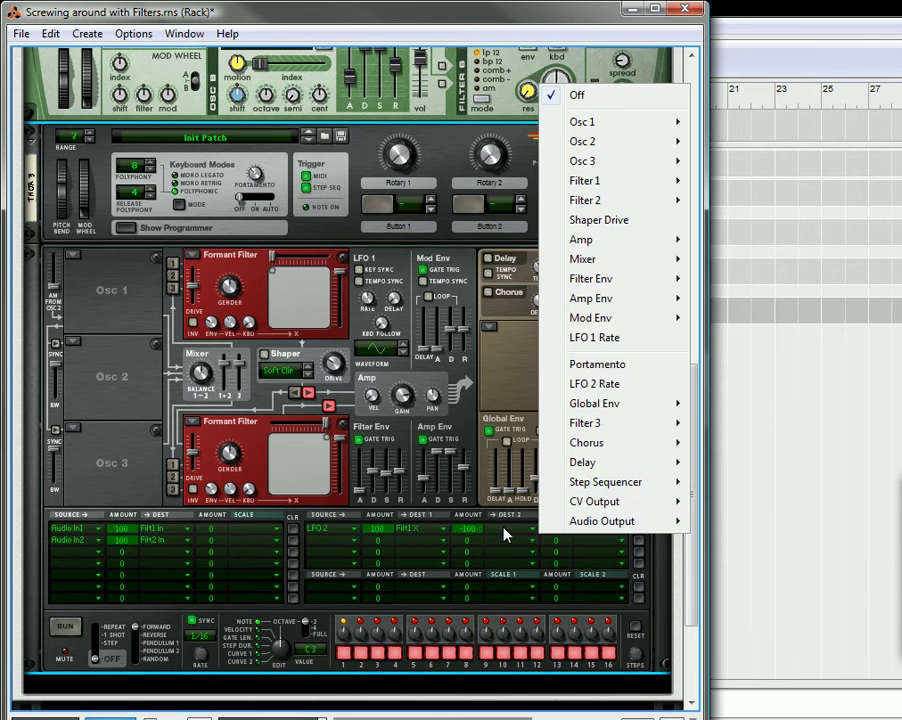
mouse_move(557, 200)
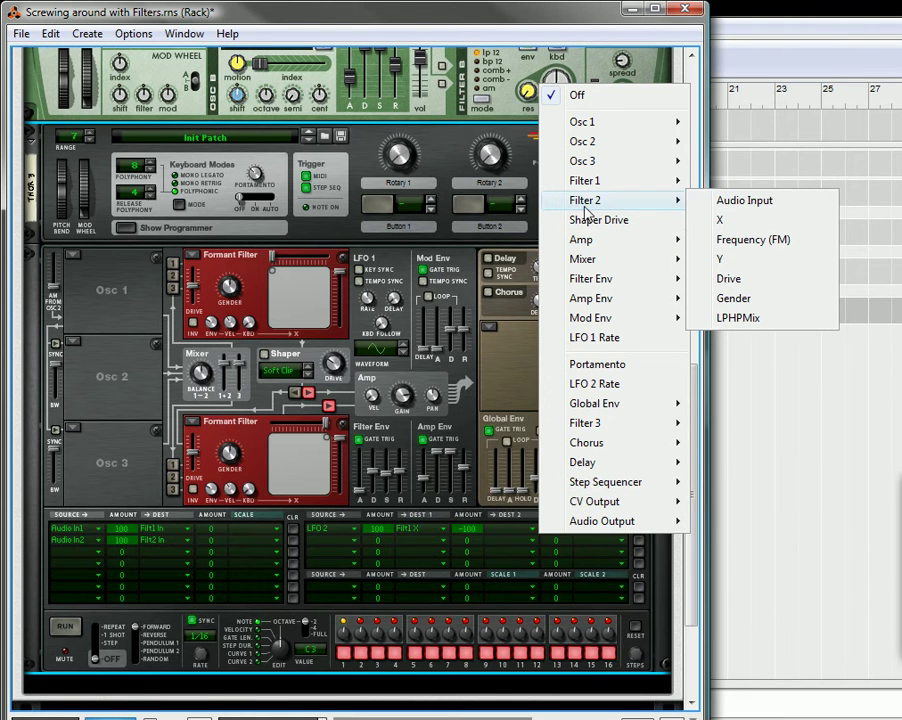
left_click(735, 229)
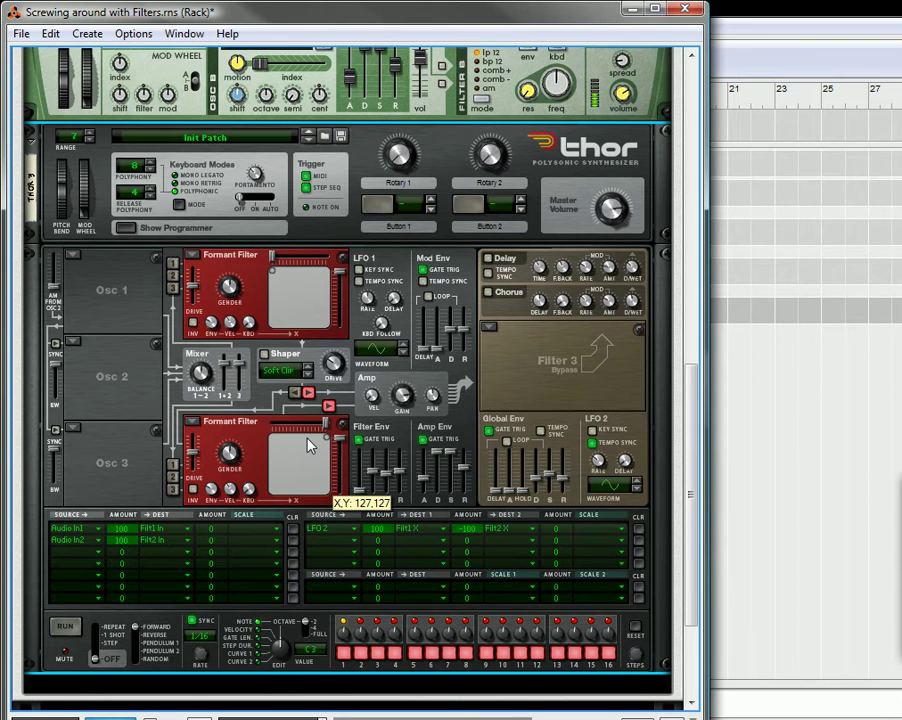
Turn off the gate trigger of Thor's Mod Env and Filter Env and lower their envelope sliders to minimum
scroll(283, 450, "down", 3)
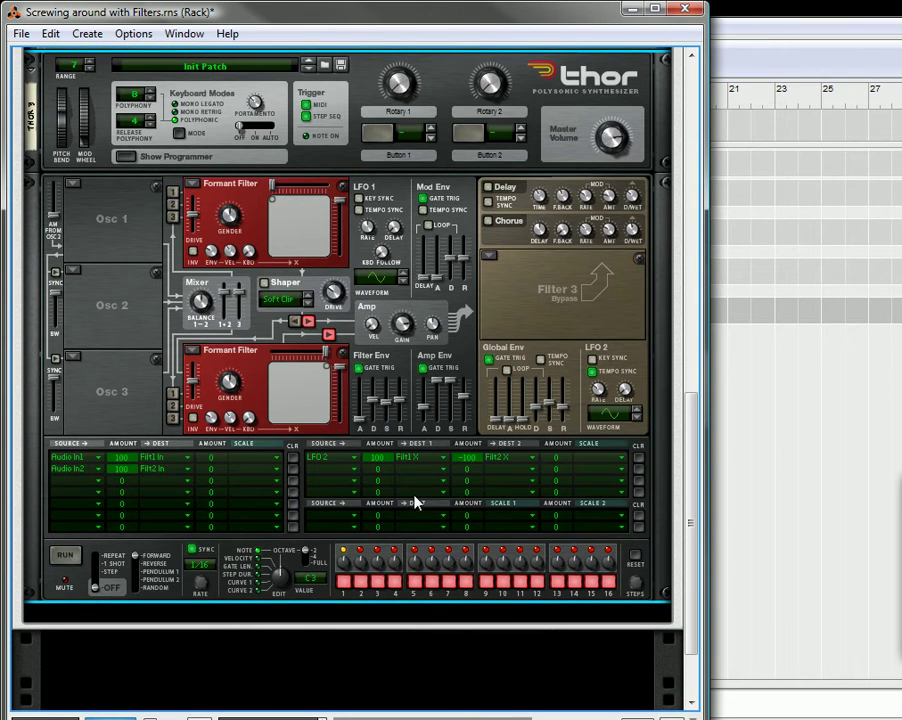
scroll(279, 385, "up", 3)
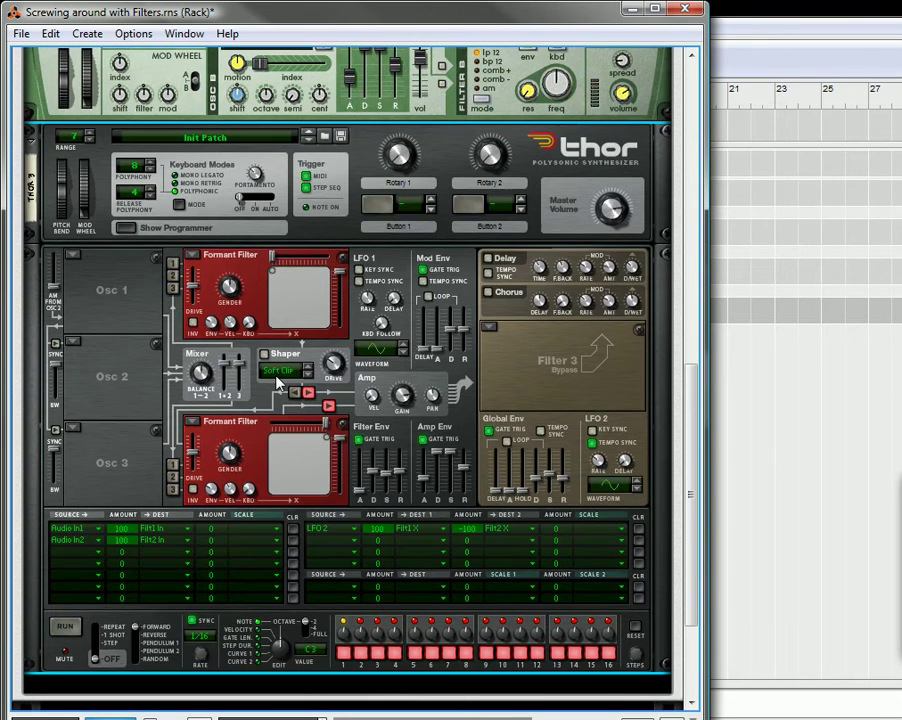
left_click(423, 270)
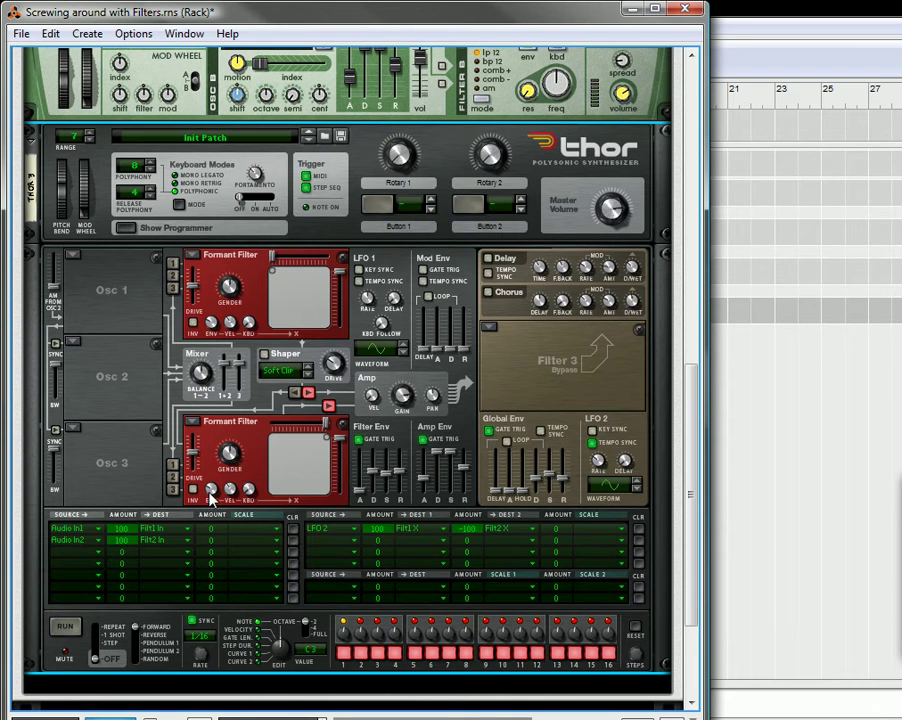
left_click_drag(211, 323, 225, 410)
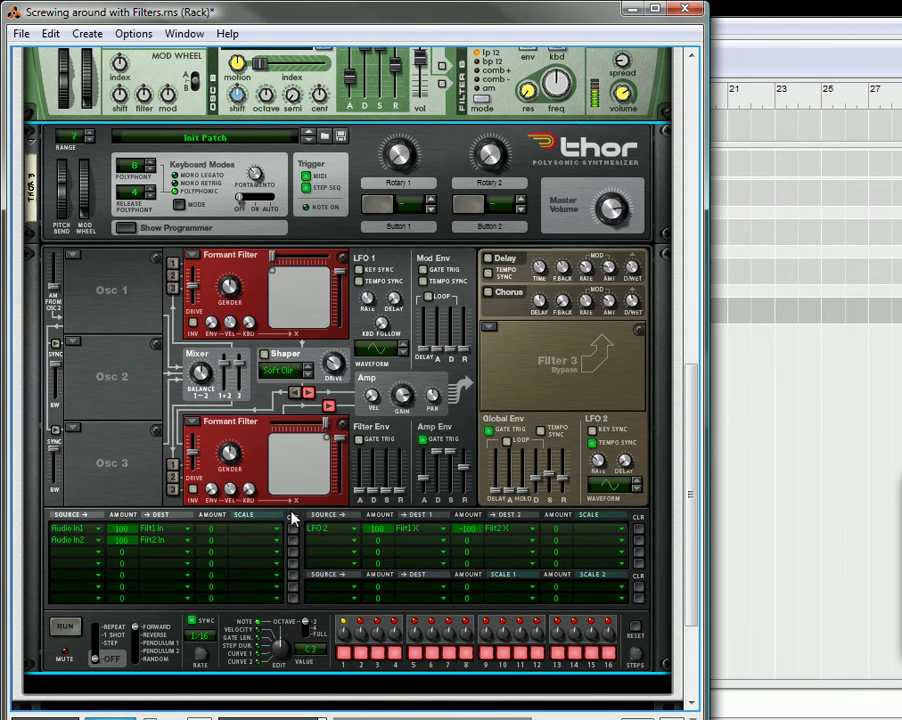
Duplicate the Thor synthesizer inside the Combinator
scroll(224, 190, "up", 2)
scroll(160, 218, "down", 2)
scroll(122, 245, "up", 10)
right_click(112, 452)
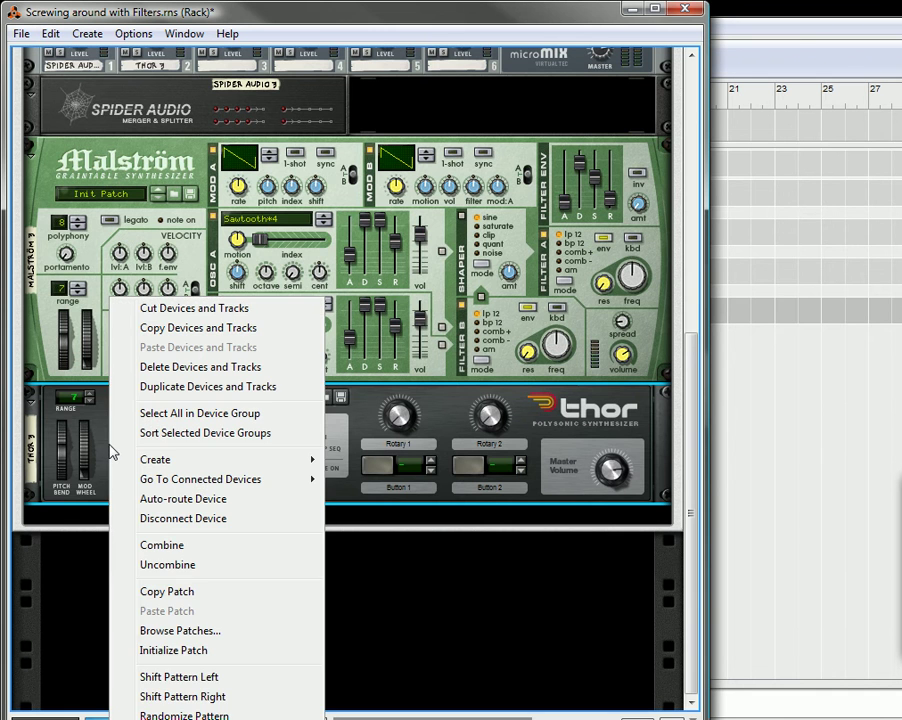
left_click(210, 386)
Cable free Spider Audio splitter outputs into the Thor copy's Audio In 1 and 2, and its main outputs into Line Mixer channel 3
key("Tab")
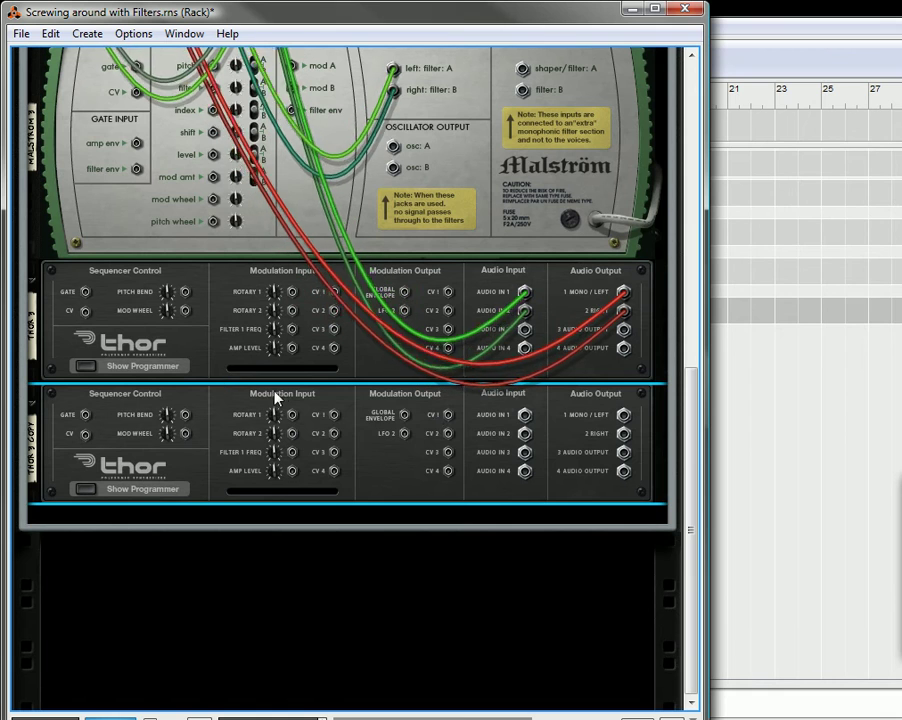
scroll(355, 166, "up", 5)
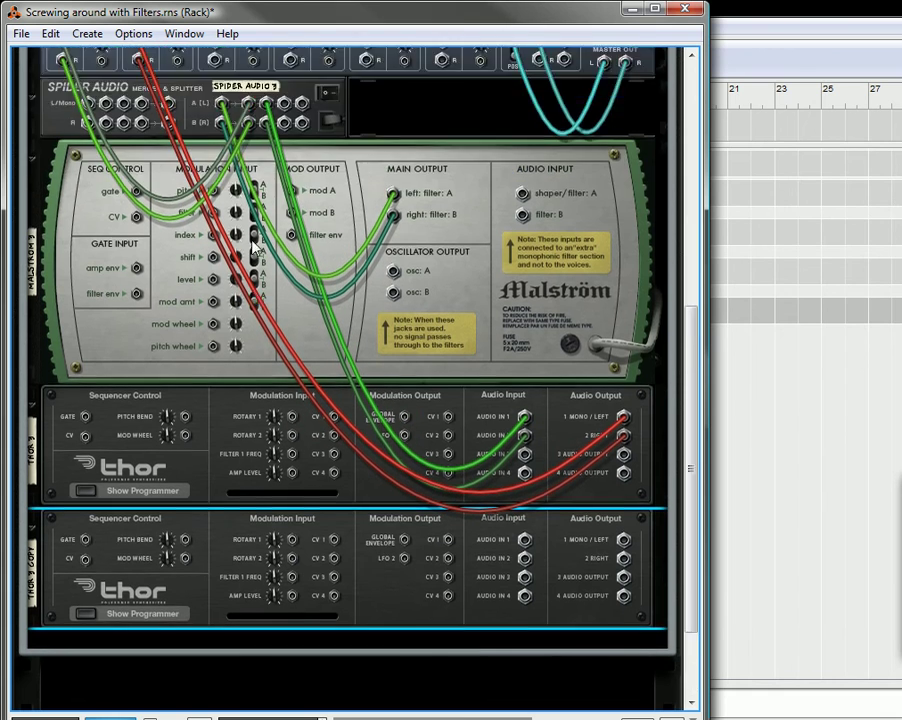
left_click_drag(285, 138, 524, 575)
left_click_drag(275, 160, 524, 594)
left_click_drag(623, 594, 216, 150)
Balance the Line Mixer channel levels between the split Malström signal and the two Thors
key("Tab")
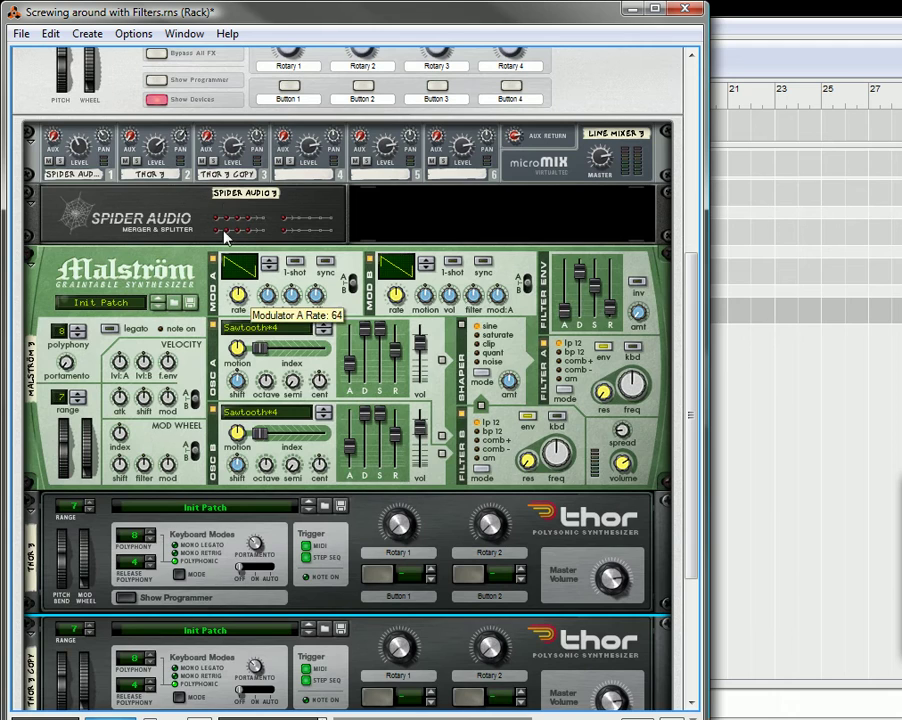
left_click(262, 136)
left_click_drag(232, 148, 166, 153)
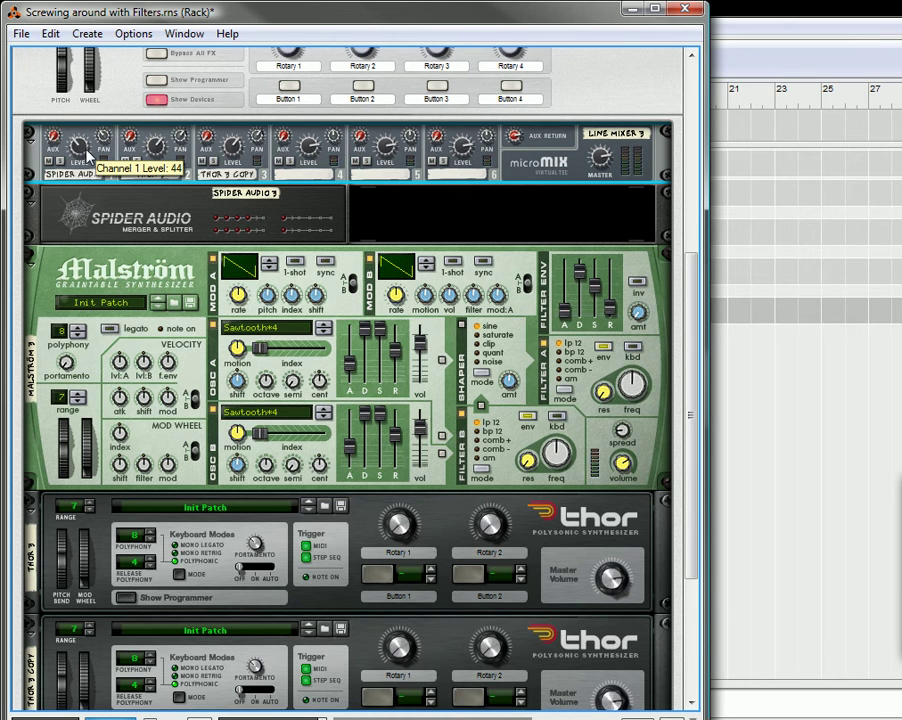
In the Thor copy's programmer, change LFO 2's two modulation destinations to Filter 1 Y and Filter 2 Y
scroll(107, 231, "down", 3)
scroll(304, 424, "down", 1)
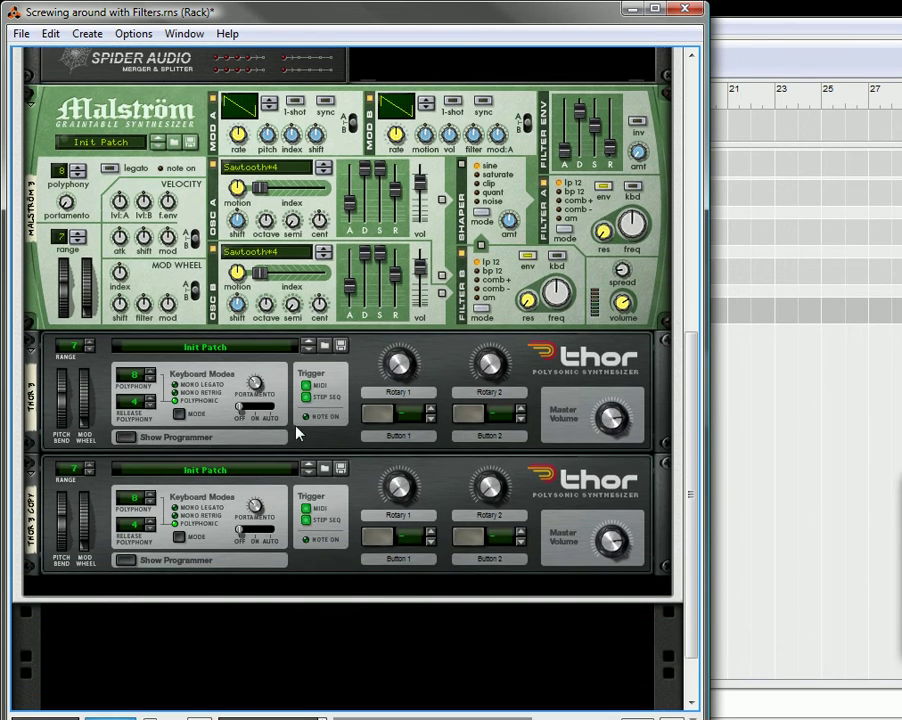
left_click(125, 564)
scroll(151, 587, "down", 6)
scroll(356, 497, "up", 1)
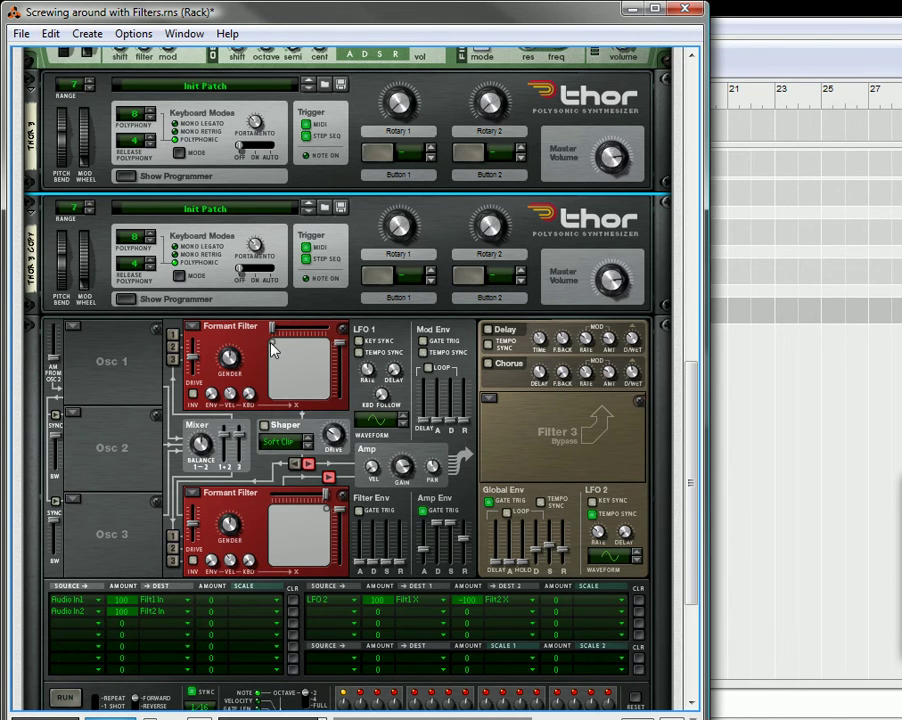
left_click(420, 608)
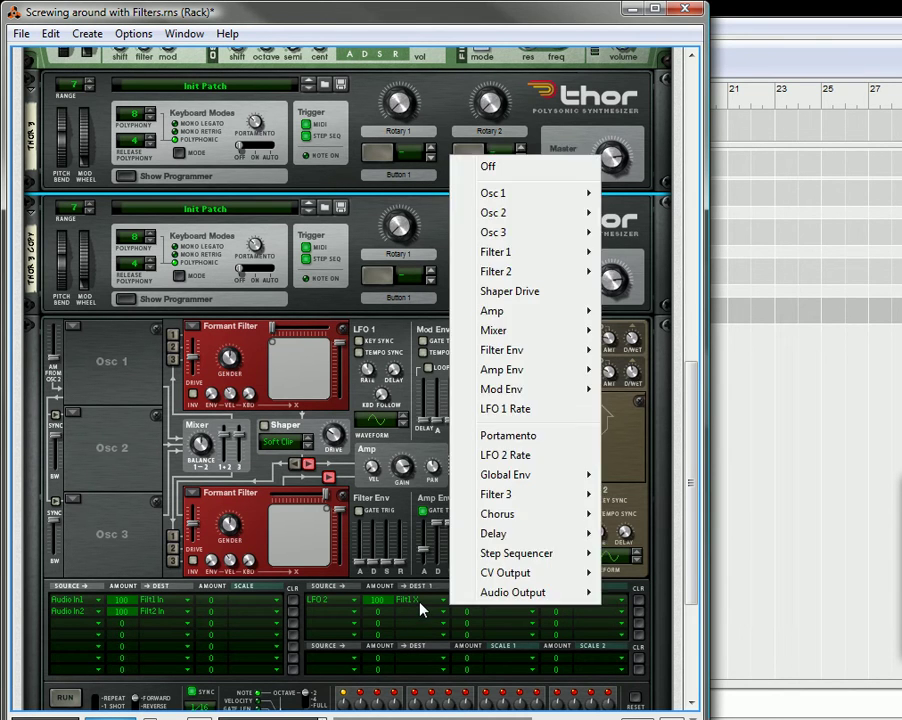
mouse_move(560, 252)
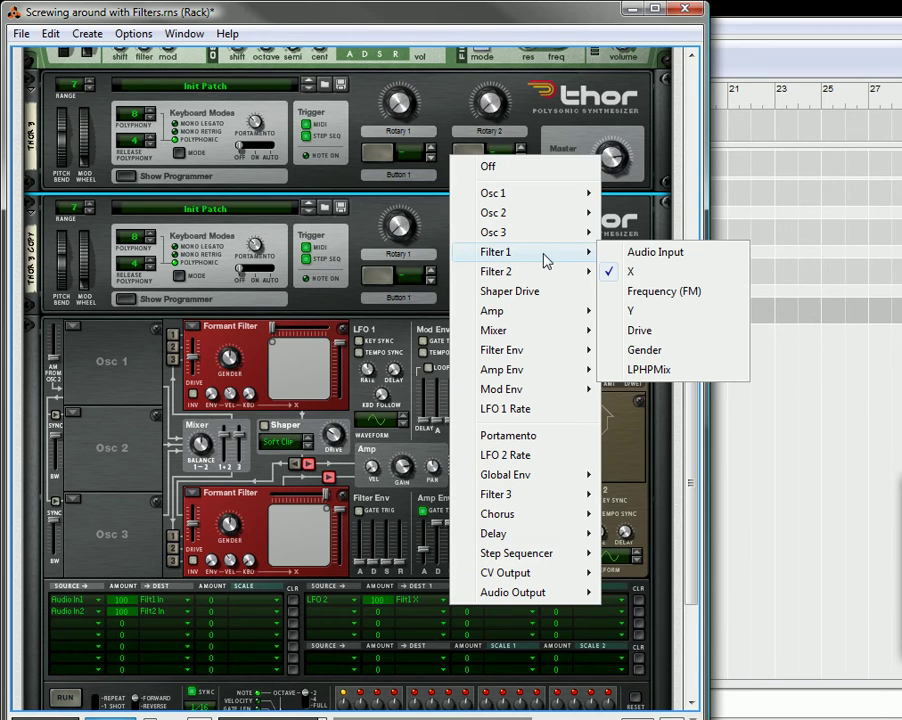
left_click(633, 311)
left_click(514, 607)
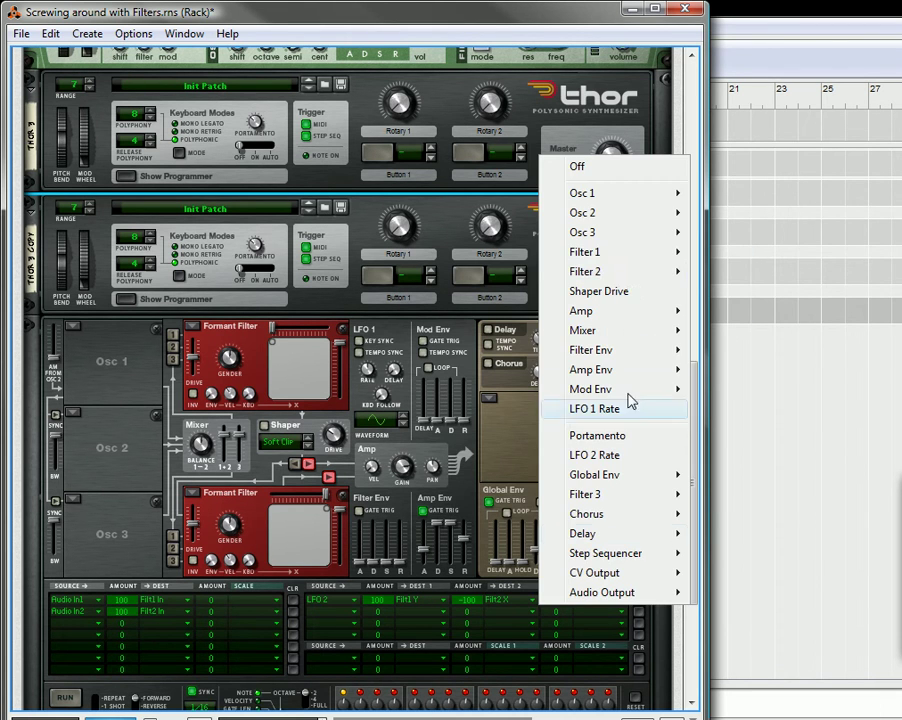
mouse_move(630, 275)
left_click(725, 333)
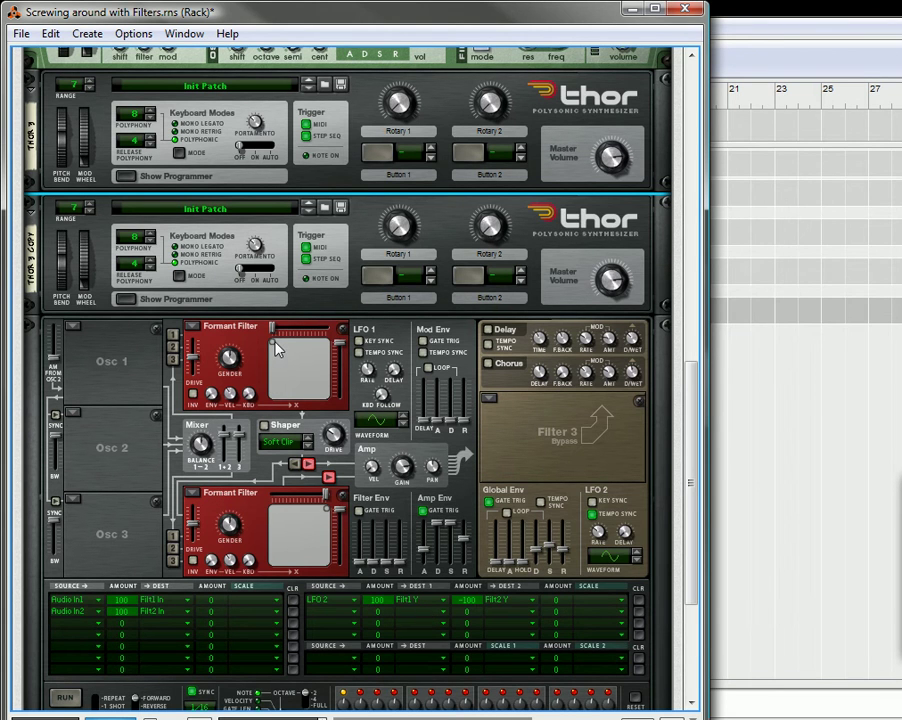
Set the Thor copy's first formant filter to X,Y 0,0 and adjust the rate of its LFO 2
mouse_move(270, 372)
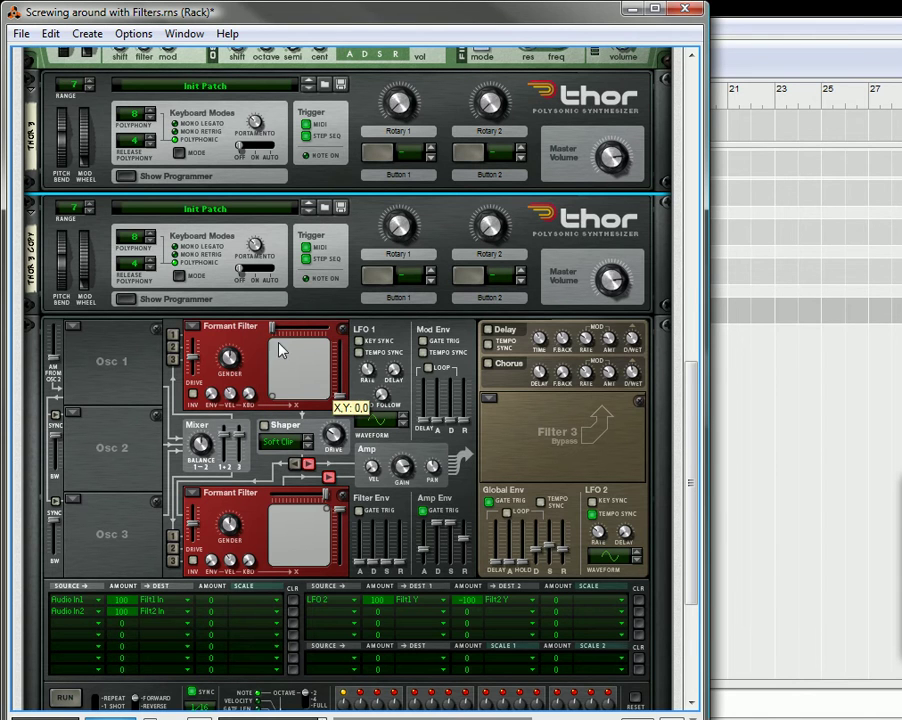
mouse_move(330, 515)
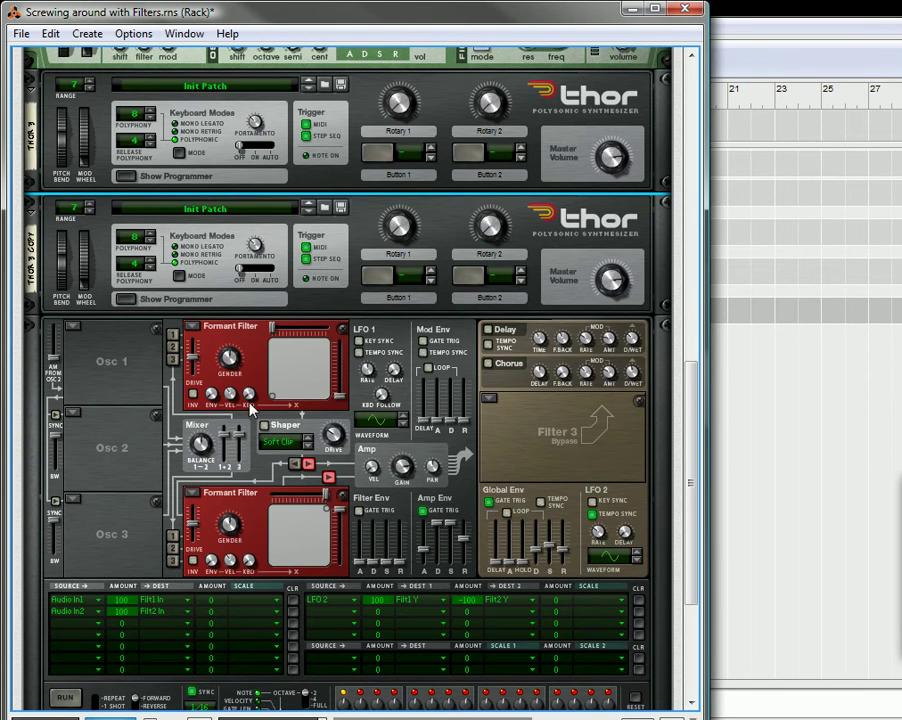
scroll(178, 288, "up", 1)
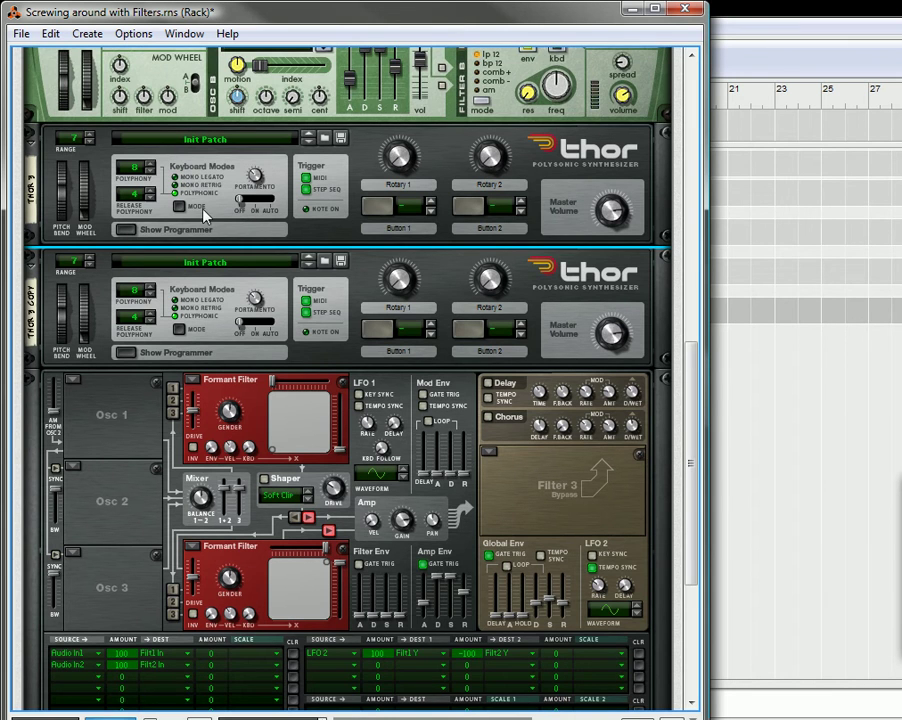
scroll(190, 254, "down", 1)
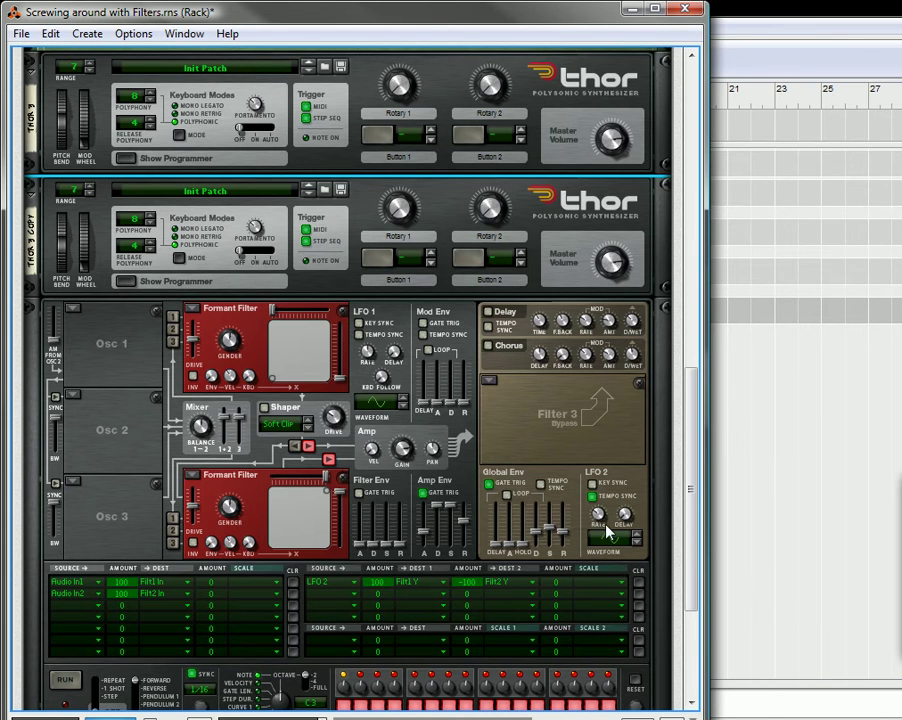
mouse_move(604, 526)
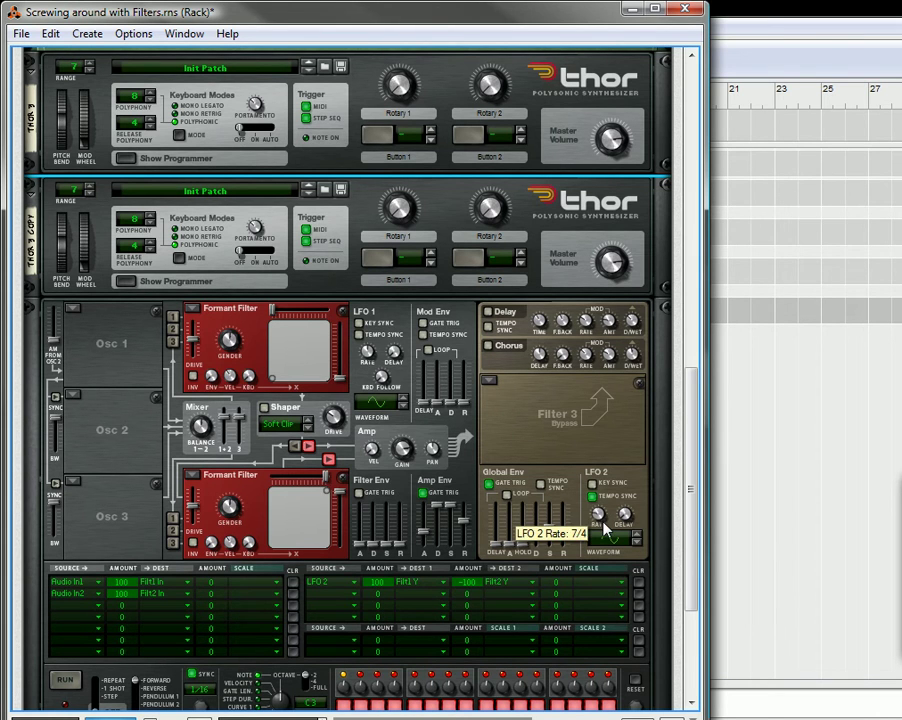
left_click_drag(604, 526, 608, 520)
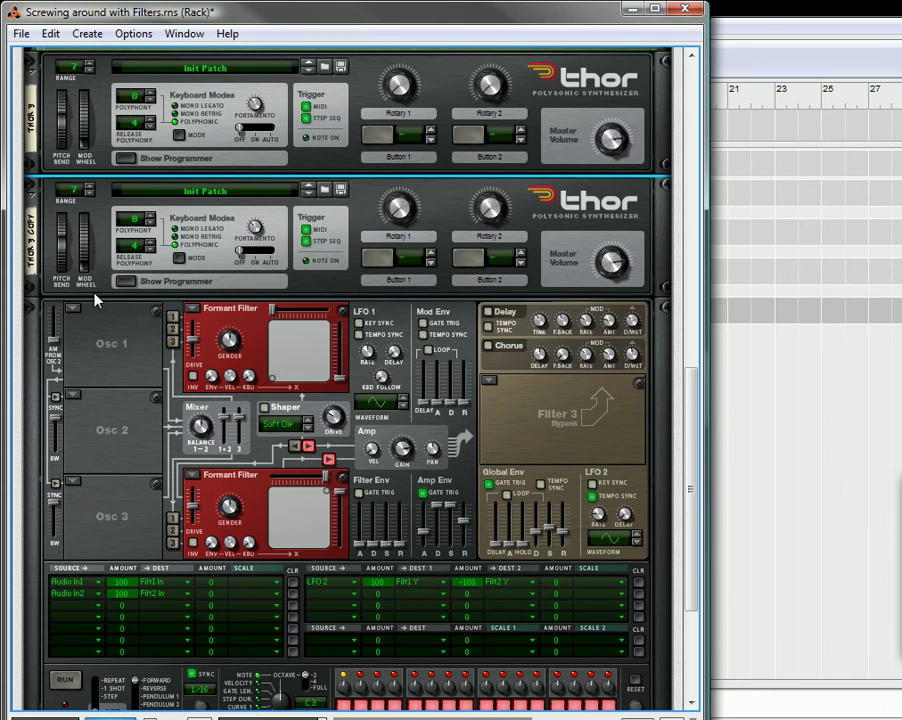
Add an RV7000 Advanced Reverb directly after the Line Mixer in the Combinator
scroll(118, 290, "up", 6)
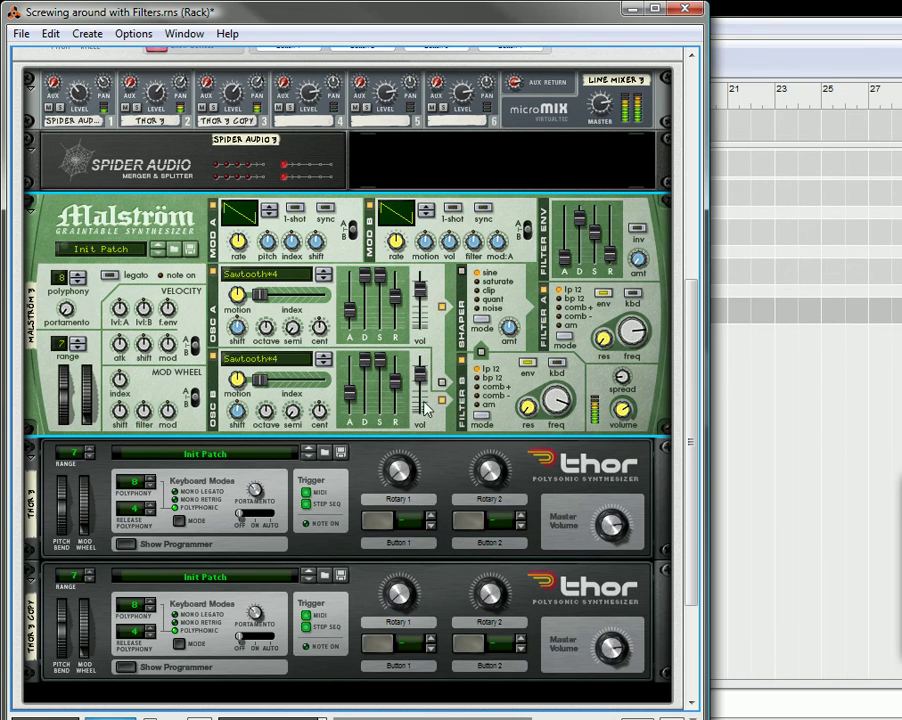
scroll(368, 330, "up", 3)
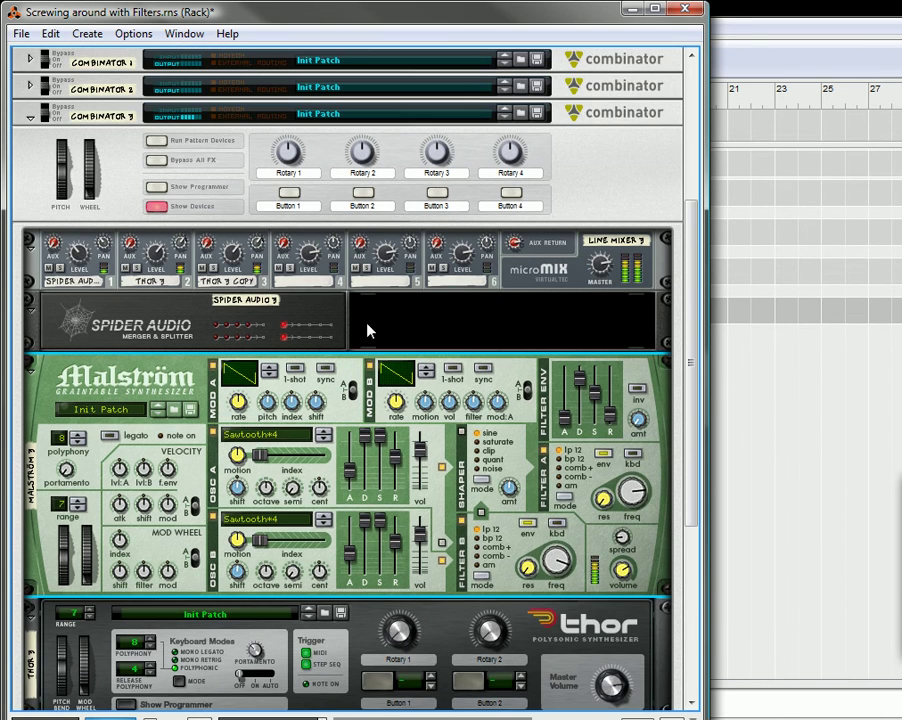
right_click(522, 280)
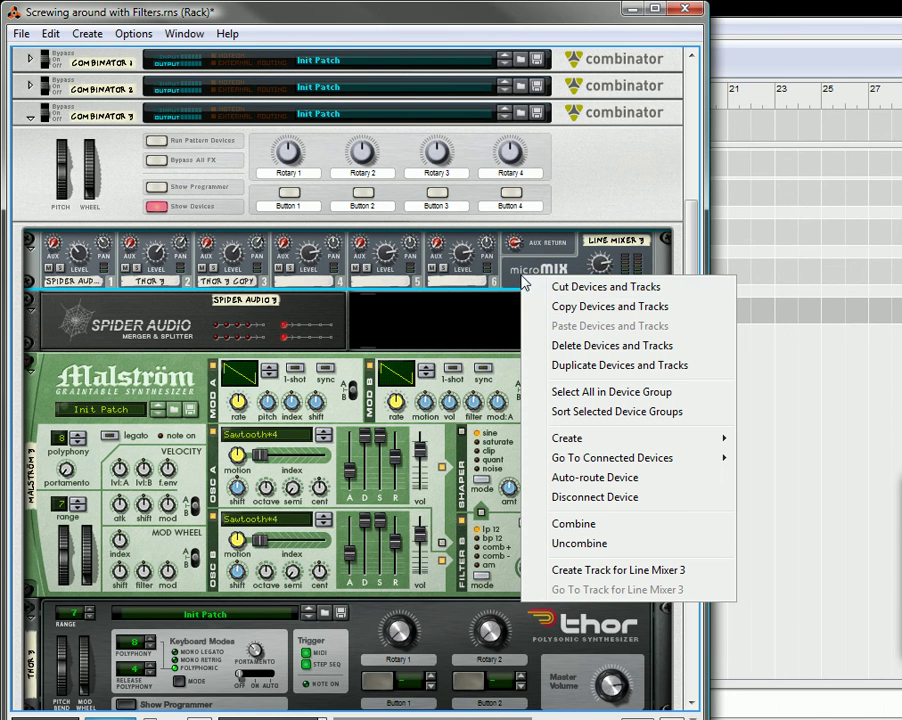
mouse_move(666, 439)
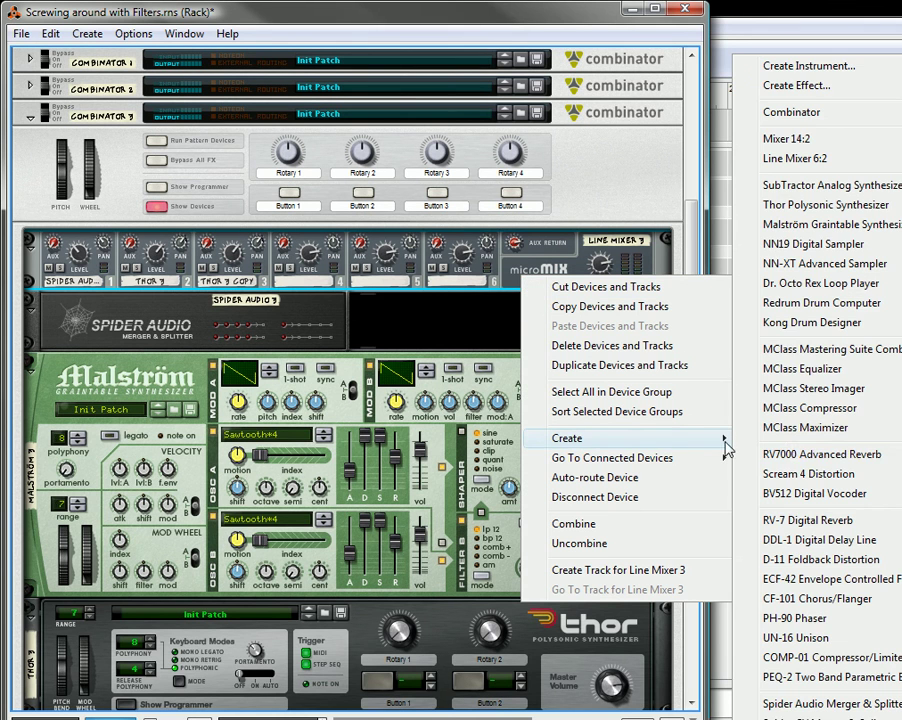
left_click(800, 458)
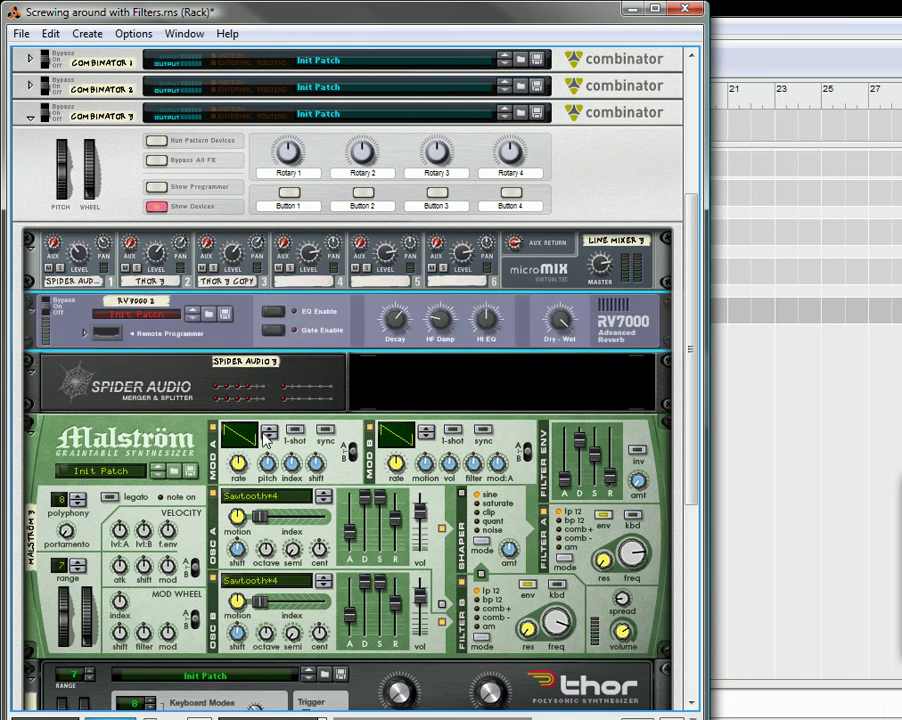
Open the RV7000's remote programmer and check its cabling to the Line Mixer's aux send and return
left_click(84, 335)
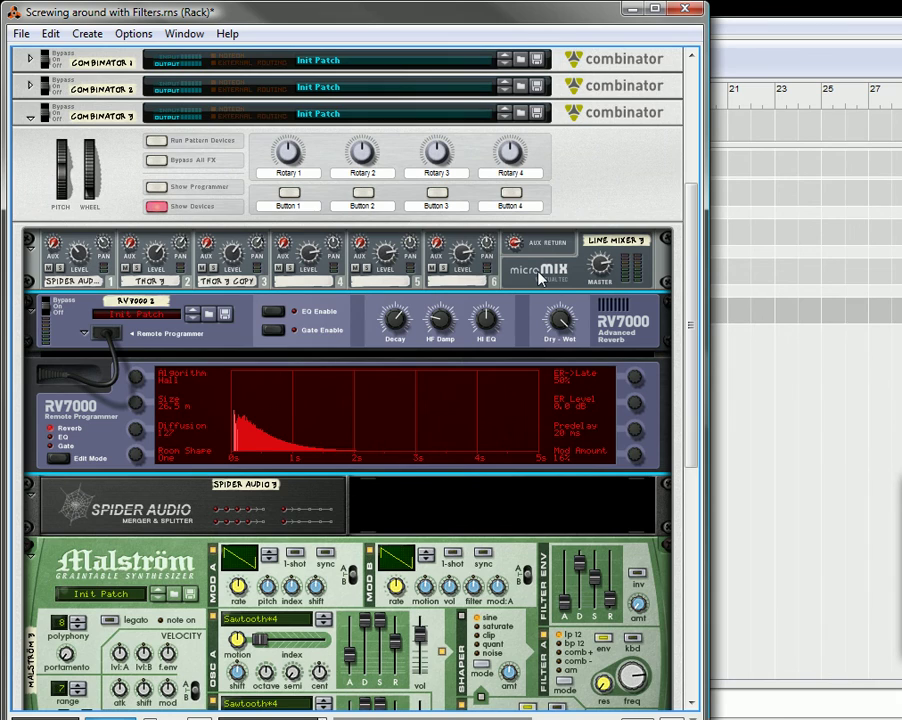
key("Tab")
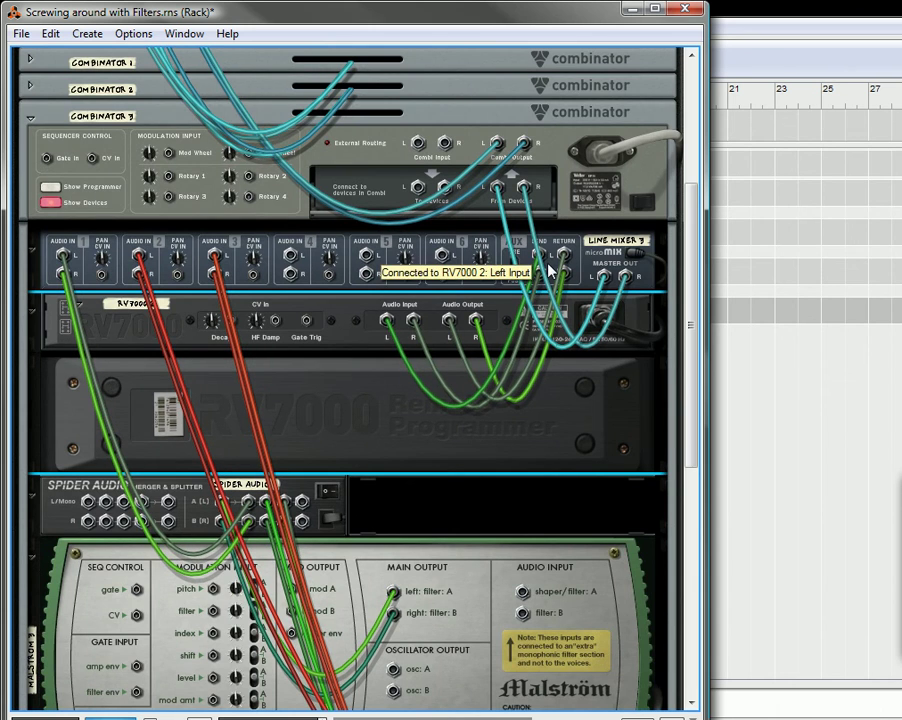
key("Tab")
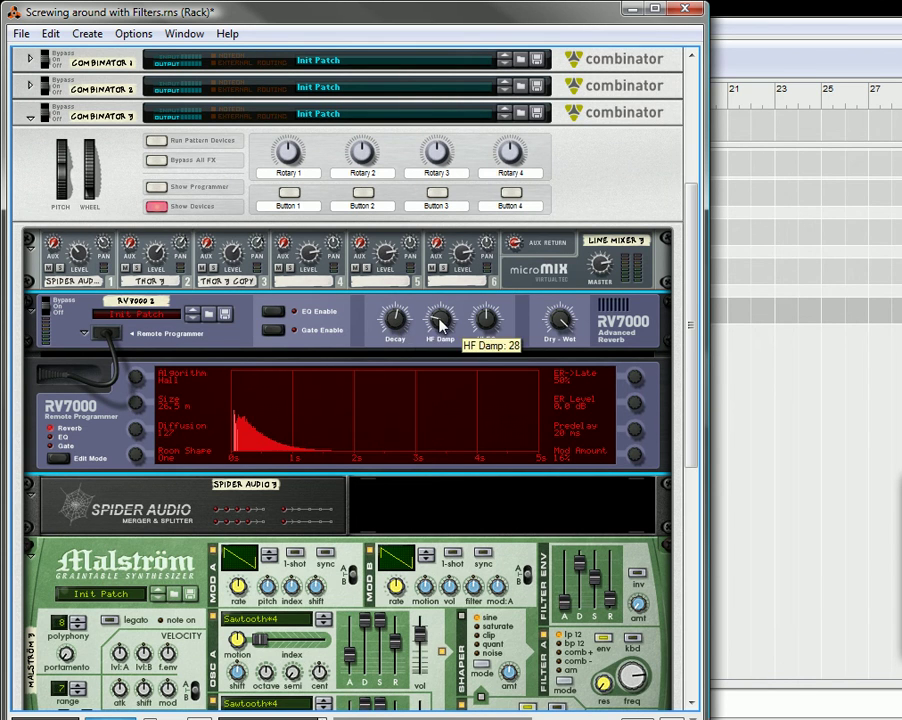
Adjust the RV7000's HF Damp and HI EQ, and set its hall size to 20.1 m and diffusion to 0
left_click_drag(441, 322, 446, 336)
left_click_drag(487, 307, 495, 311)
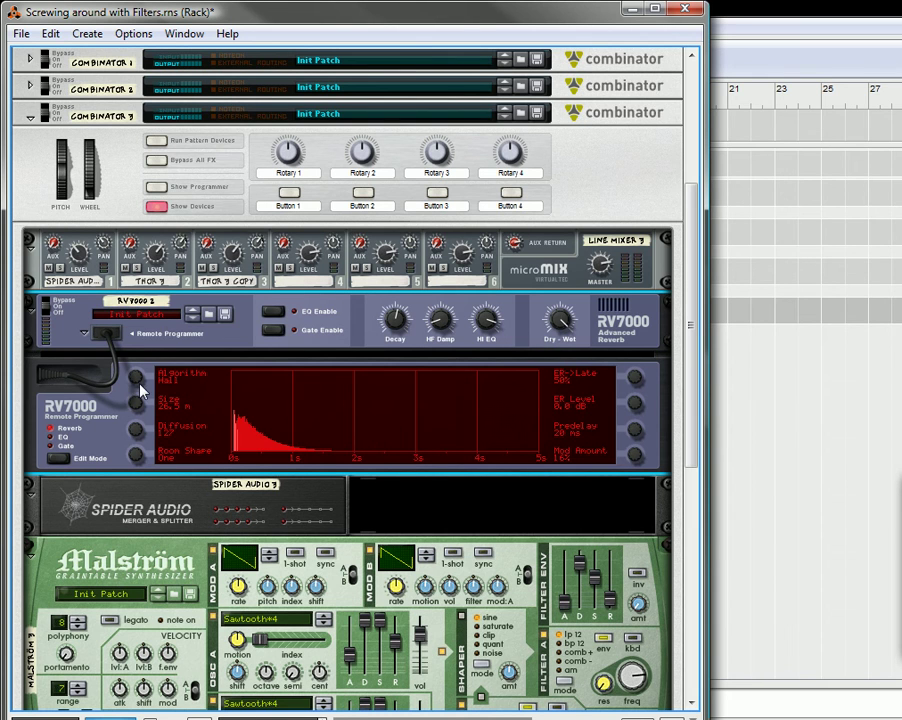
left_click_drag(137, 406, 138, 527)
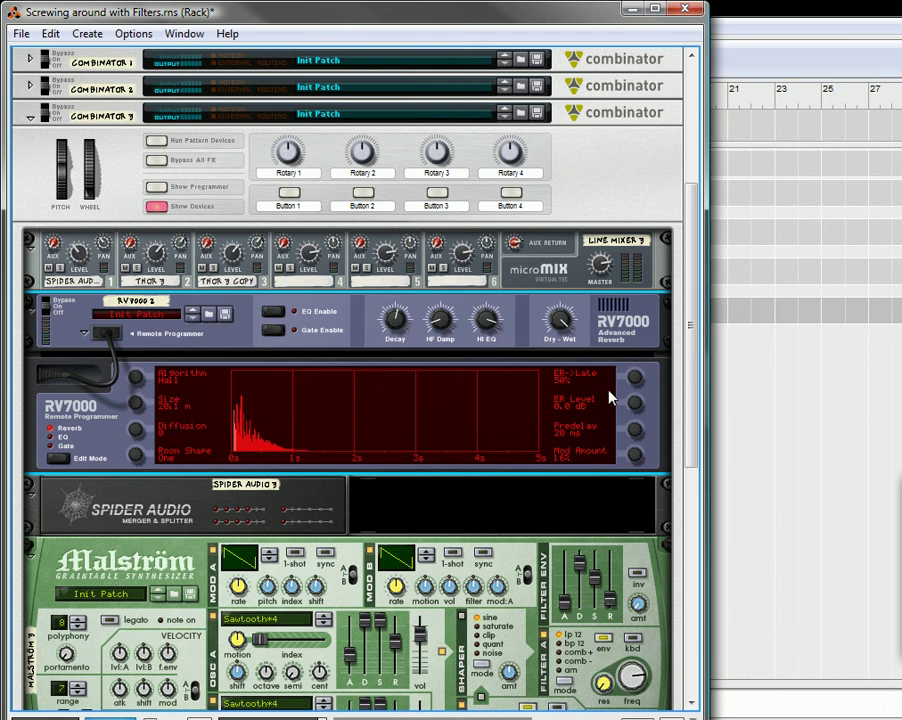
Enable the RV7000's EQ and set its low gain to -3.1 dB, low frequency to 267 Hz and parametric gain to 6.0 dB
left_click(64, 436)
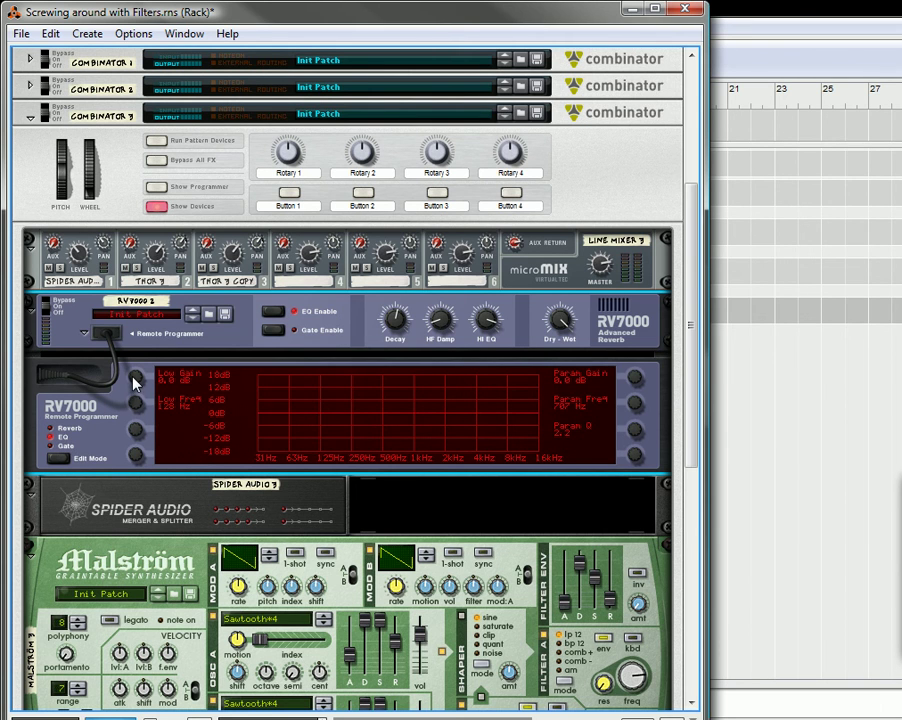
mouse_move(133, 377)
left_mouse_down()
mouse_move(140, 424)
mouse_move(141, 394)
left_mouse_up()
left_click_drag(632, 388, 638, 378)
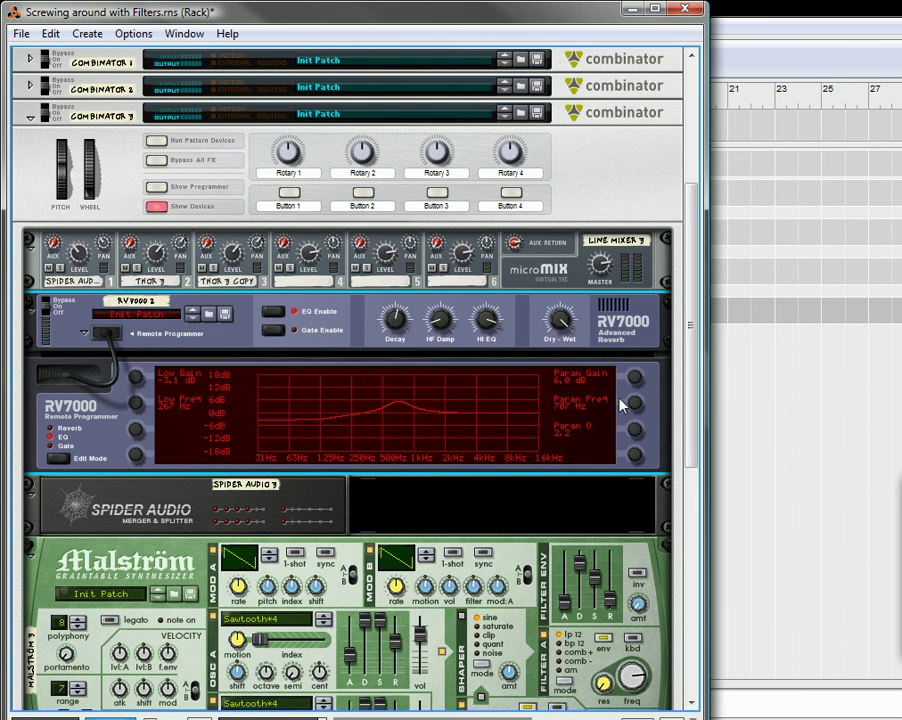
Set the RV7000 EQ's parametric frequency to 1,000 Hz and its parametric Q to 0.2
scroll(637, 405, "down", 1)
scroll(637, 405, "up", 8)
scroll(637, 438, "down", 3)
left_click_drag(637, 438, 632, 456)
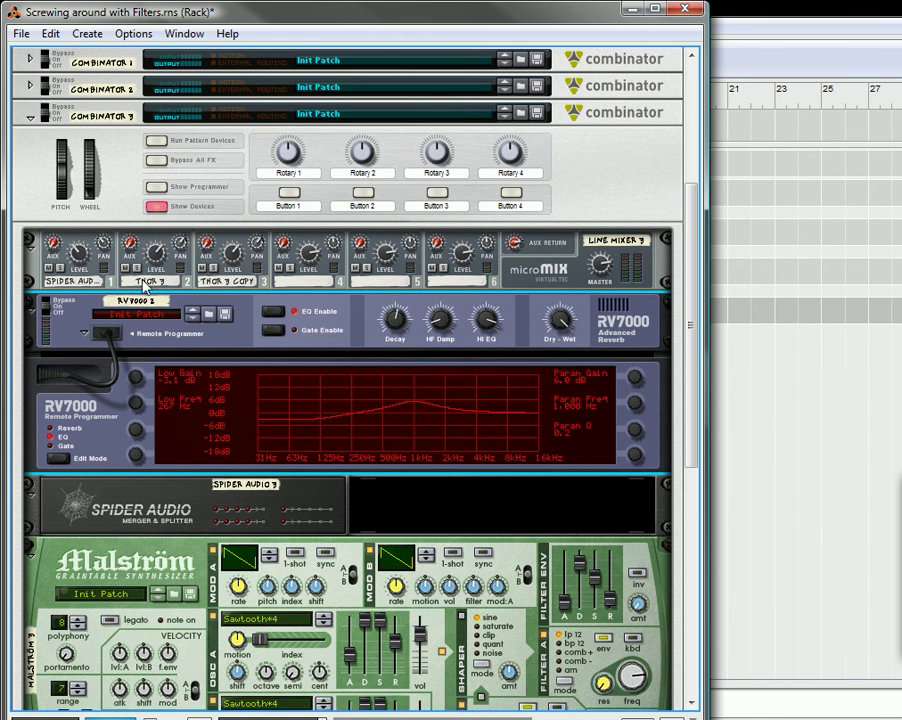
Raise the Line Mixer's aux sends on channels 1, 2 and 3 to feed the Spider Audio and both Thors into the reverb
mouse_move(55, 249)
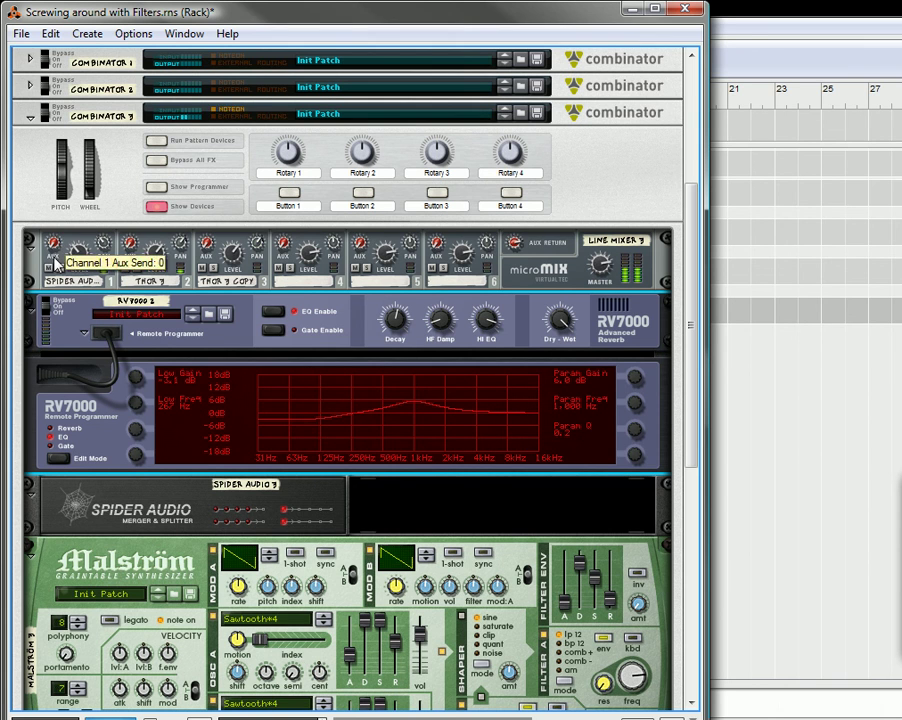
left_click_drag(54, 241, 60, 224)
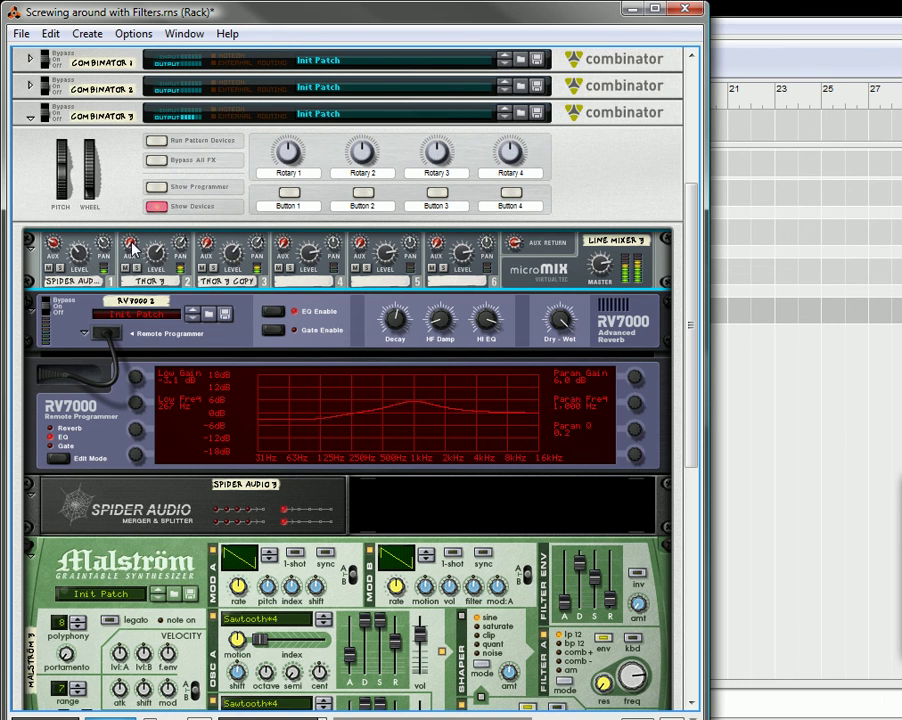
left_click_drag(132, 242, 138, 222)
left_click_drag(204, 243, 212, 220)
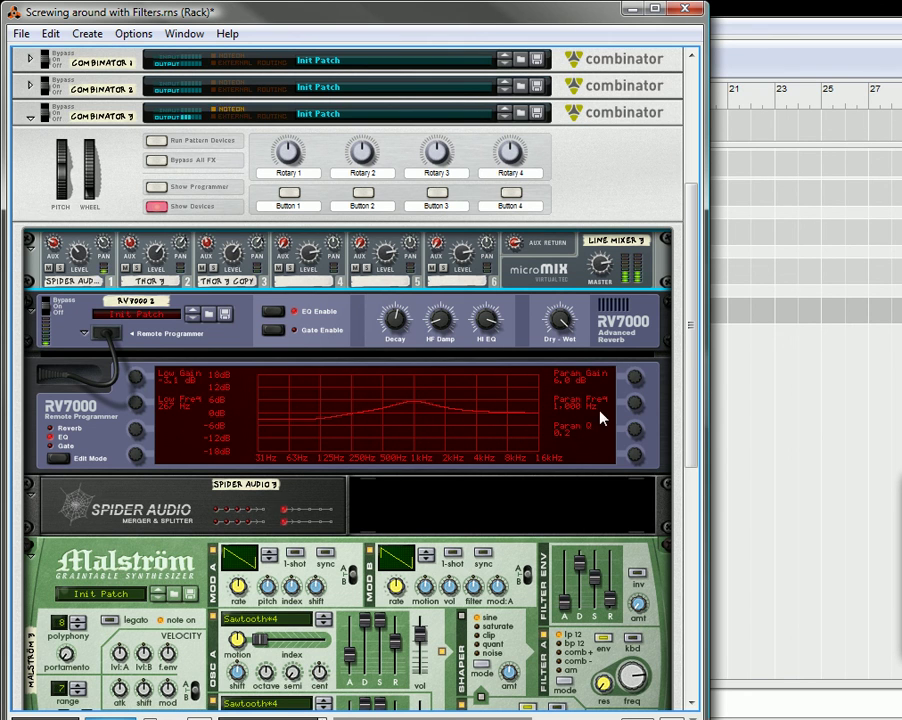
Audition the reverb's parametric EQ at 580 Hz with 18.0 dB gain, and settle on 1,000 Hz with 5.4 dB gain
mouse_move(643, 410)
left_mouse_down()
mouse_move(643, 425)
mouse_move(650, 389)
mouse_move(652, 416)
left_mouse_up()
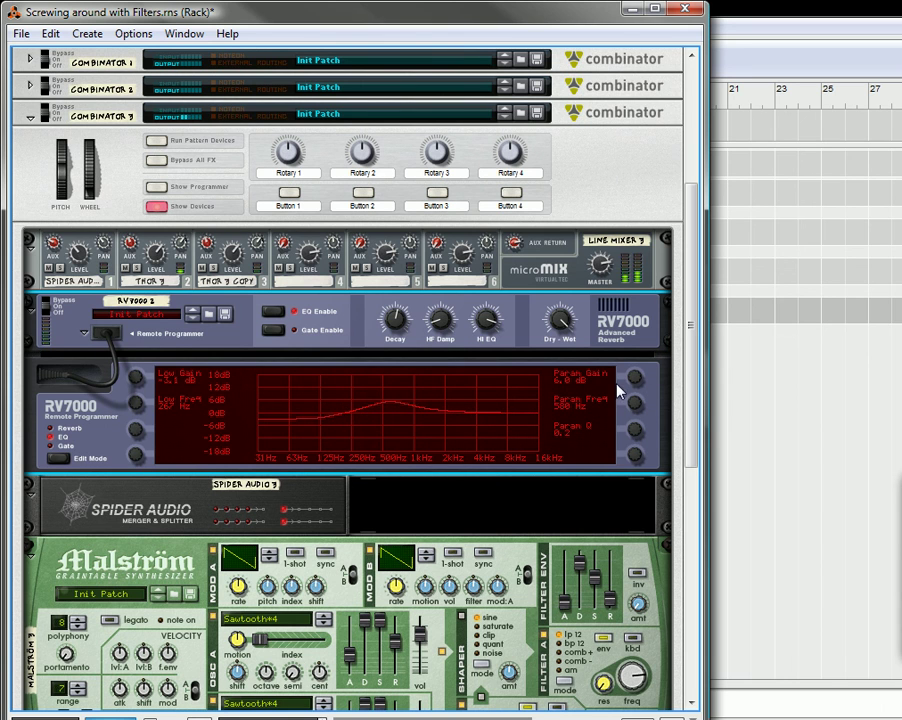
left_click_drag(637, 380, 636, 358)
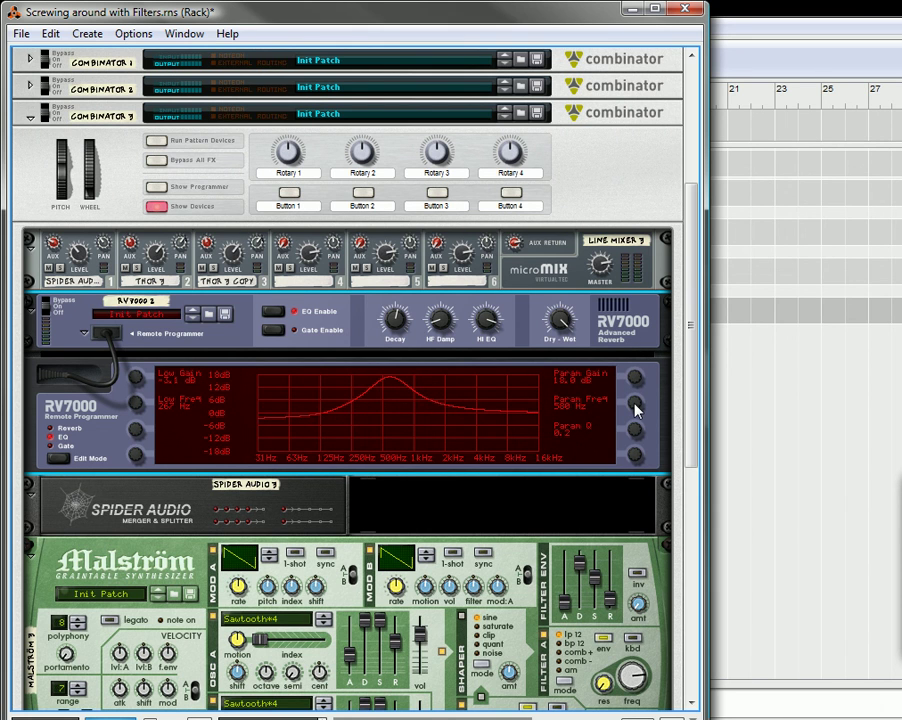
mouse_move(636, 409)
left_mouse_down()
mouse_move(636, 378)
mouse_move(636, 404)
left_mouse_up()
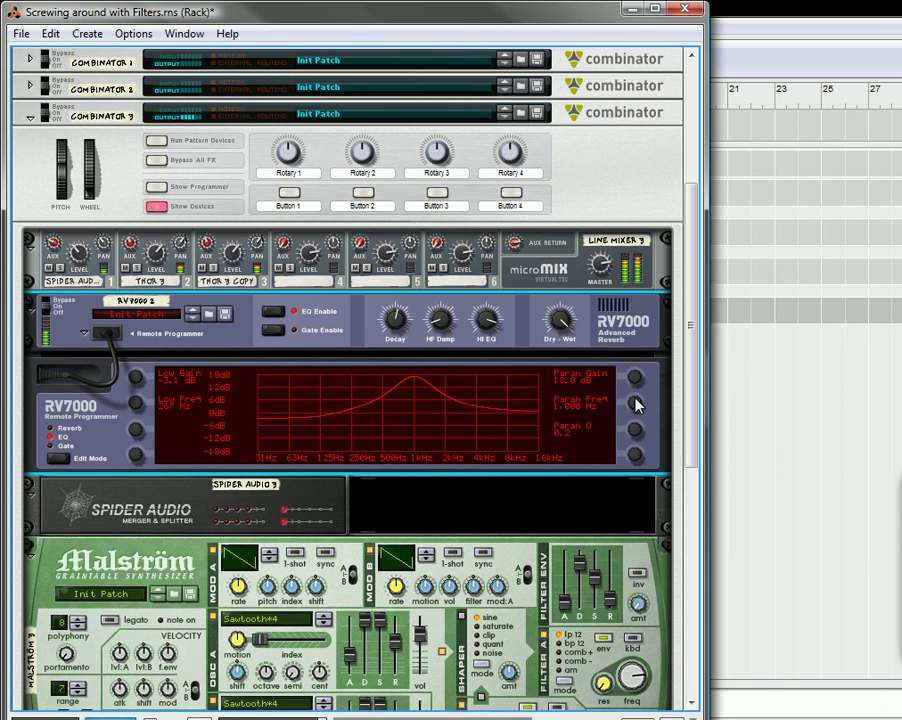
left_click_drag(636, 378, 642, 399)
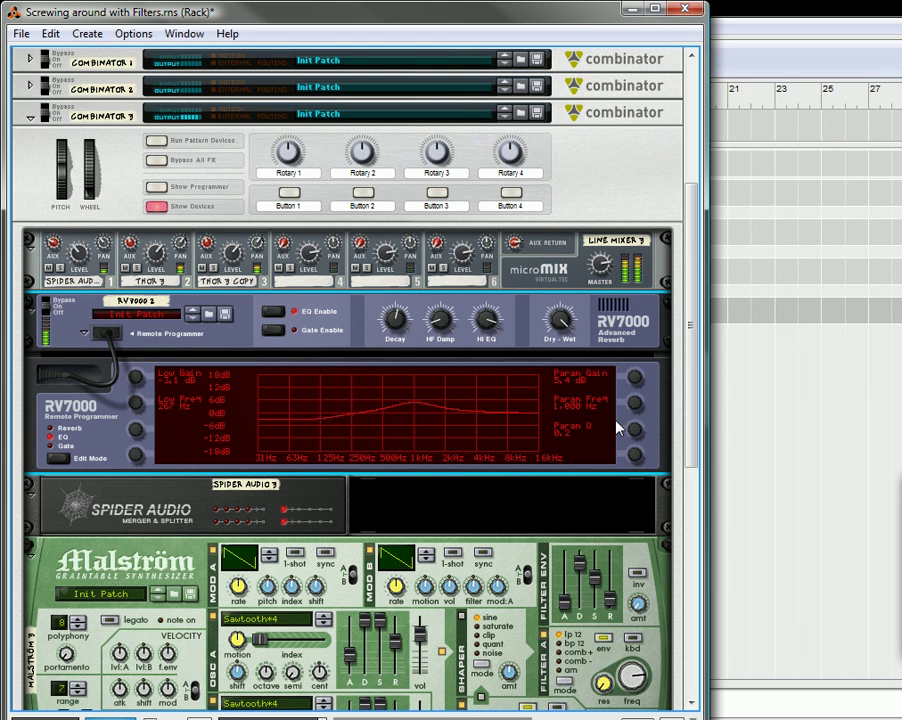
left_click(82, 333)
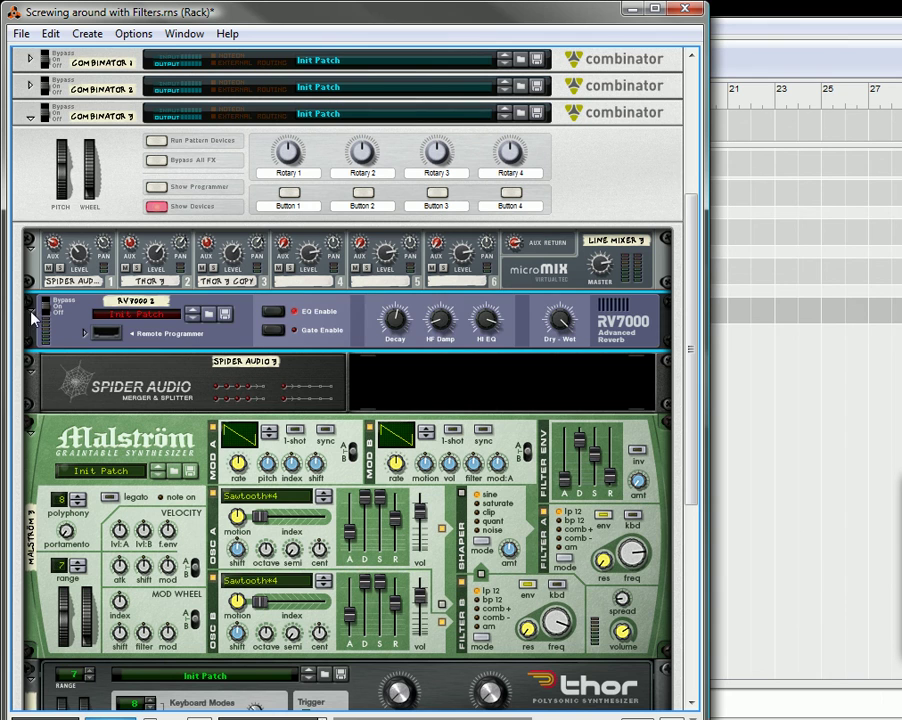
left_click(38, 316)
left_click(34, 333)
scroll(238, 487, "down", 5)
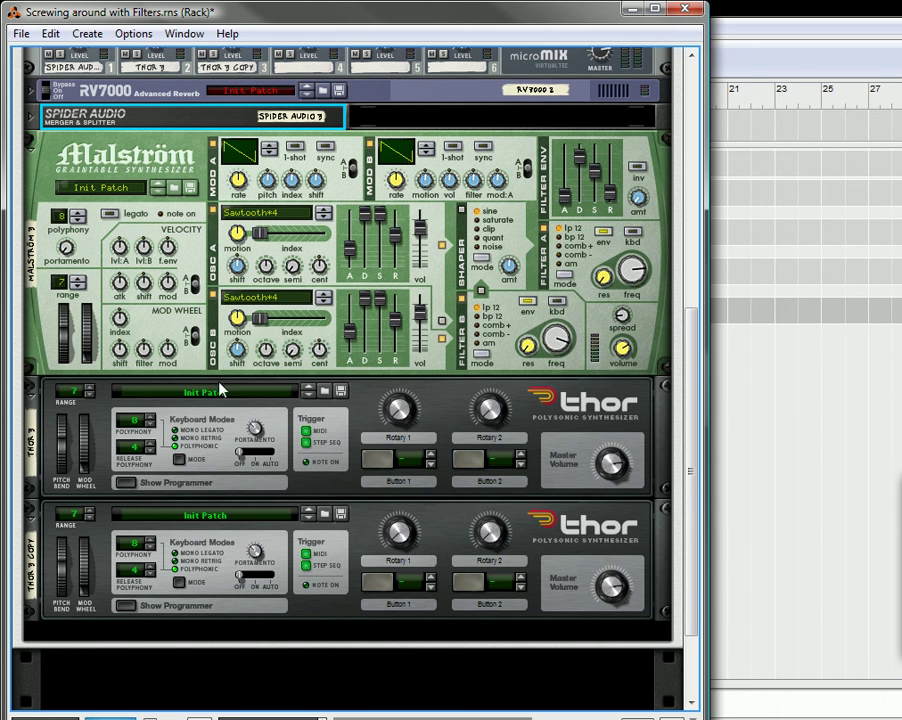
scroll(322, 286, "up", 2)
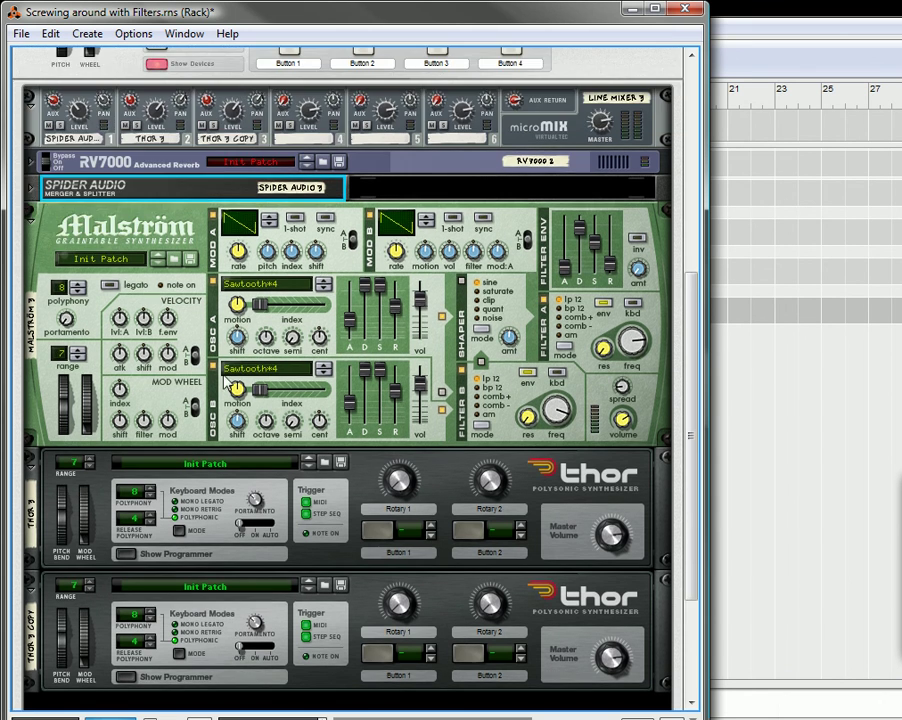
scroll(279, 366, "up", 3)
scroll(281, 372, "up", 2)
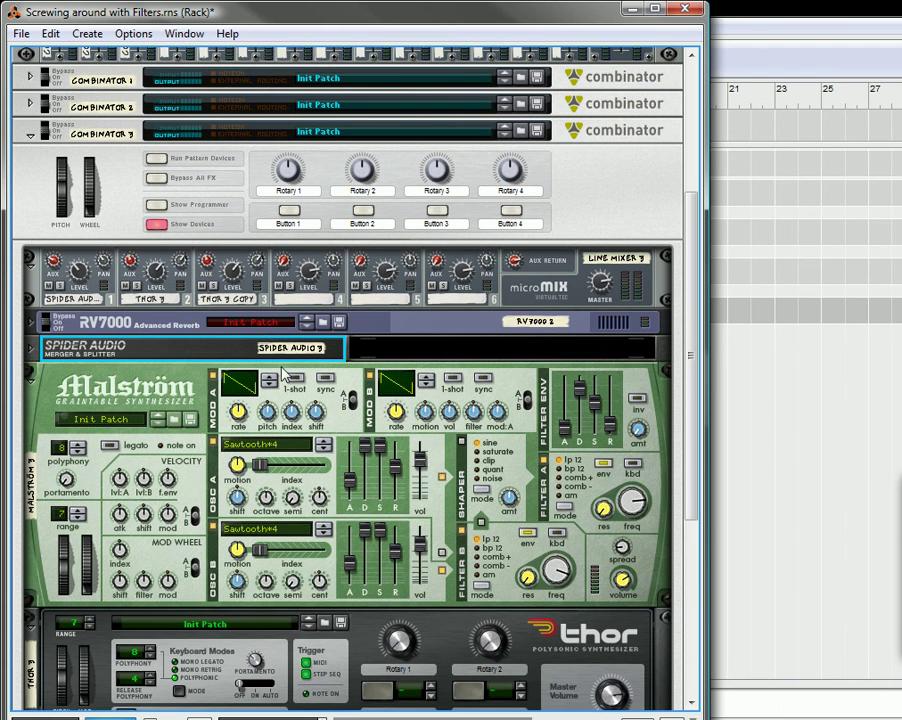